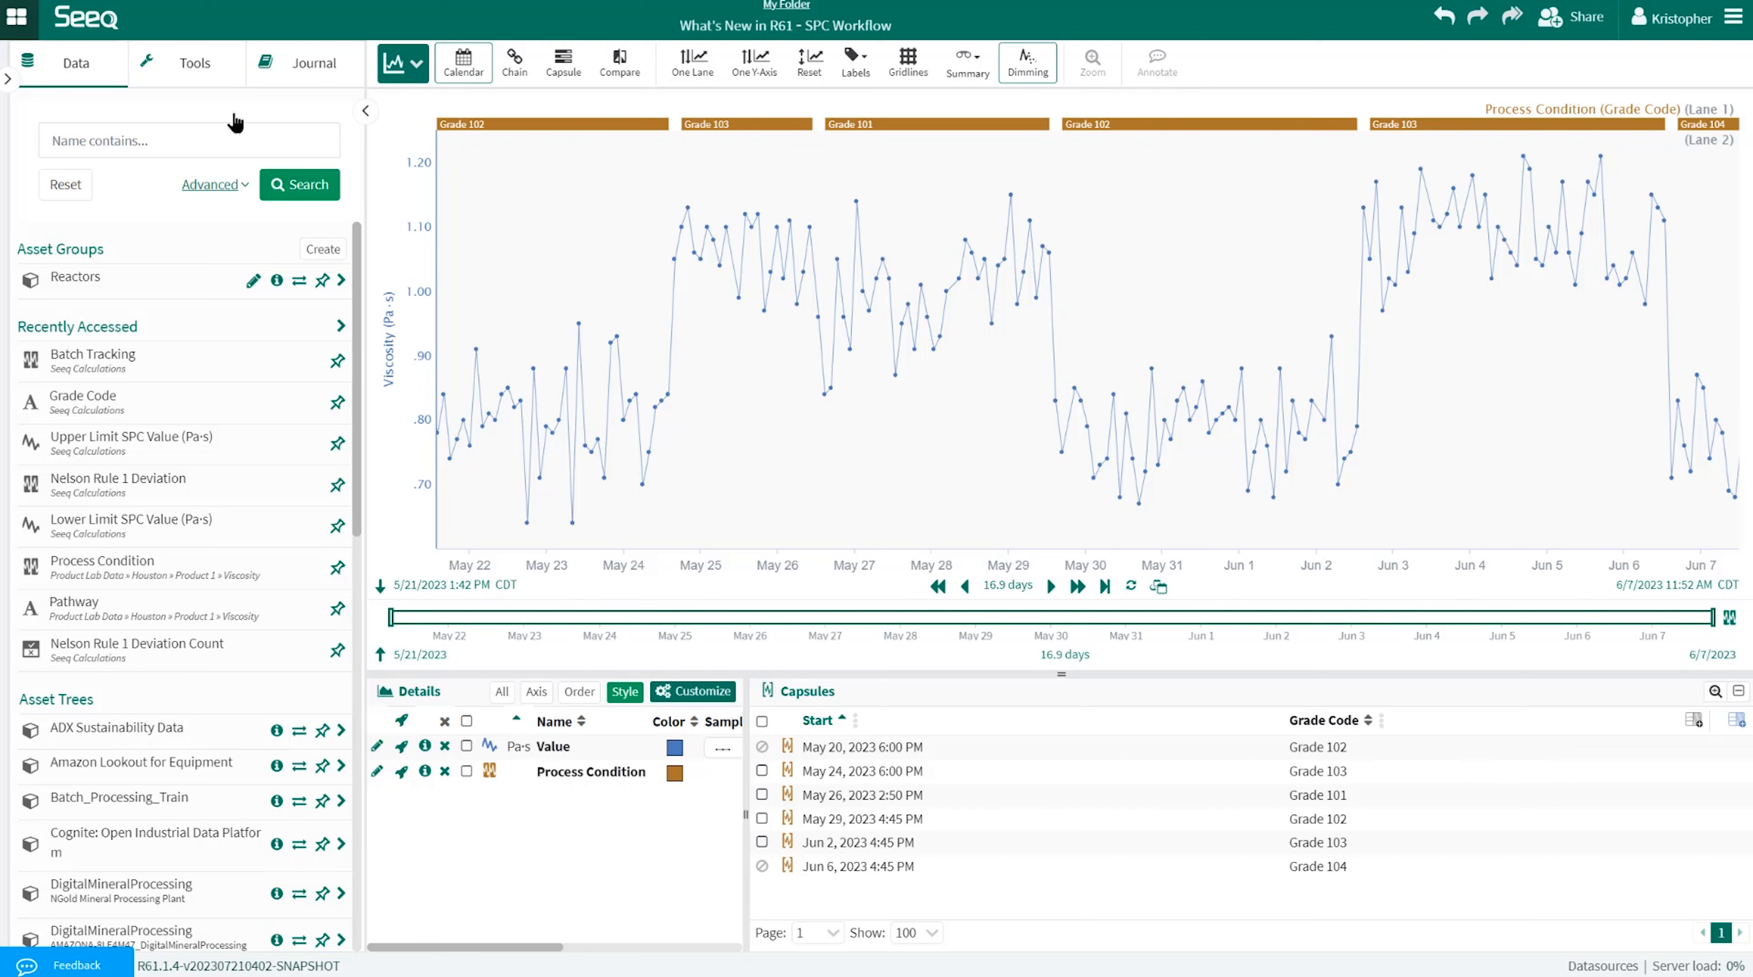
- Draft the Lower Limit SPC Value formula as average() plus -3 times stdDev() of $signal over $condition, and clear it again
left_click(197, 63)
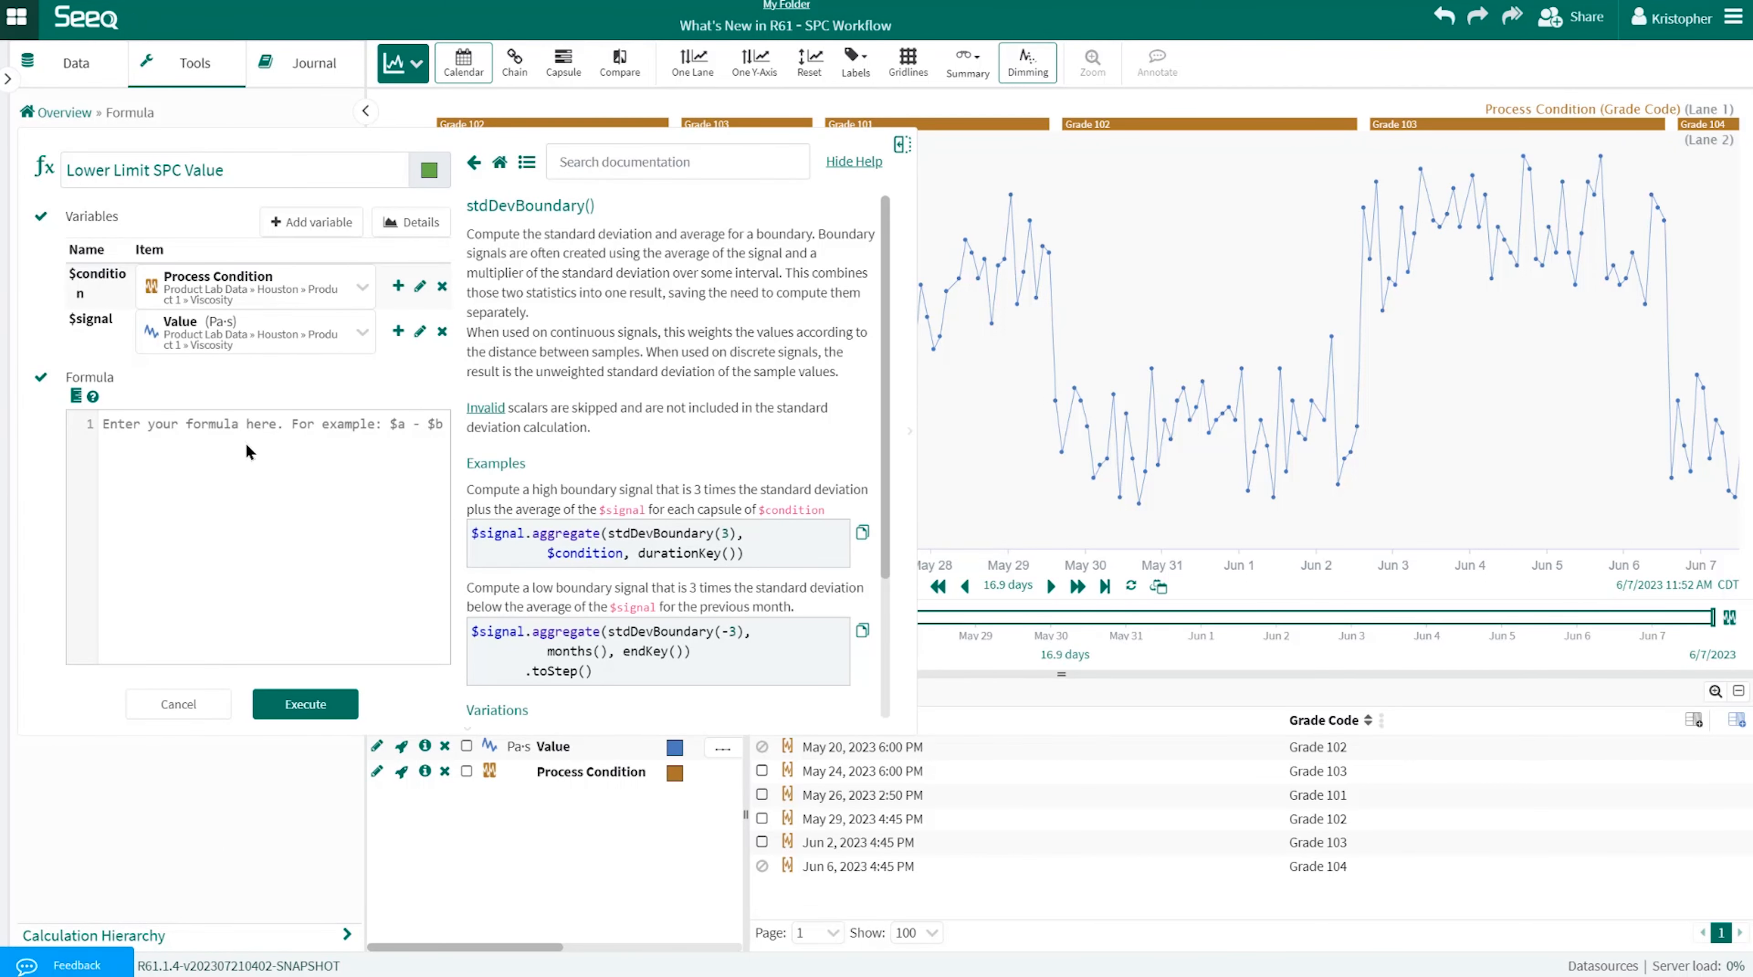
type("$signal.aggregate(average(),         $condition, durationKey())         + -3 * $signal.aggregate(stdDev(),         $condition, durationKey())")
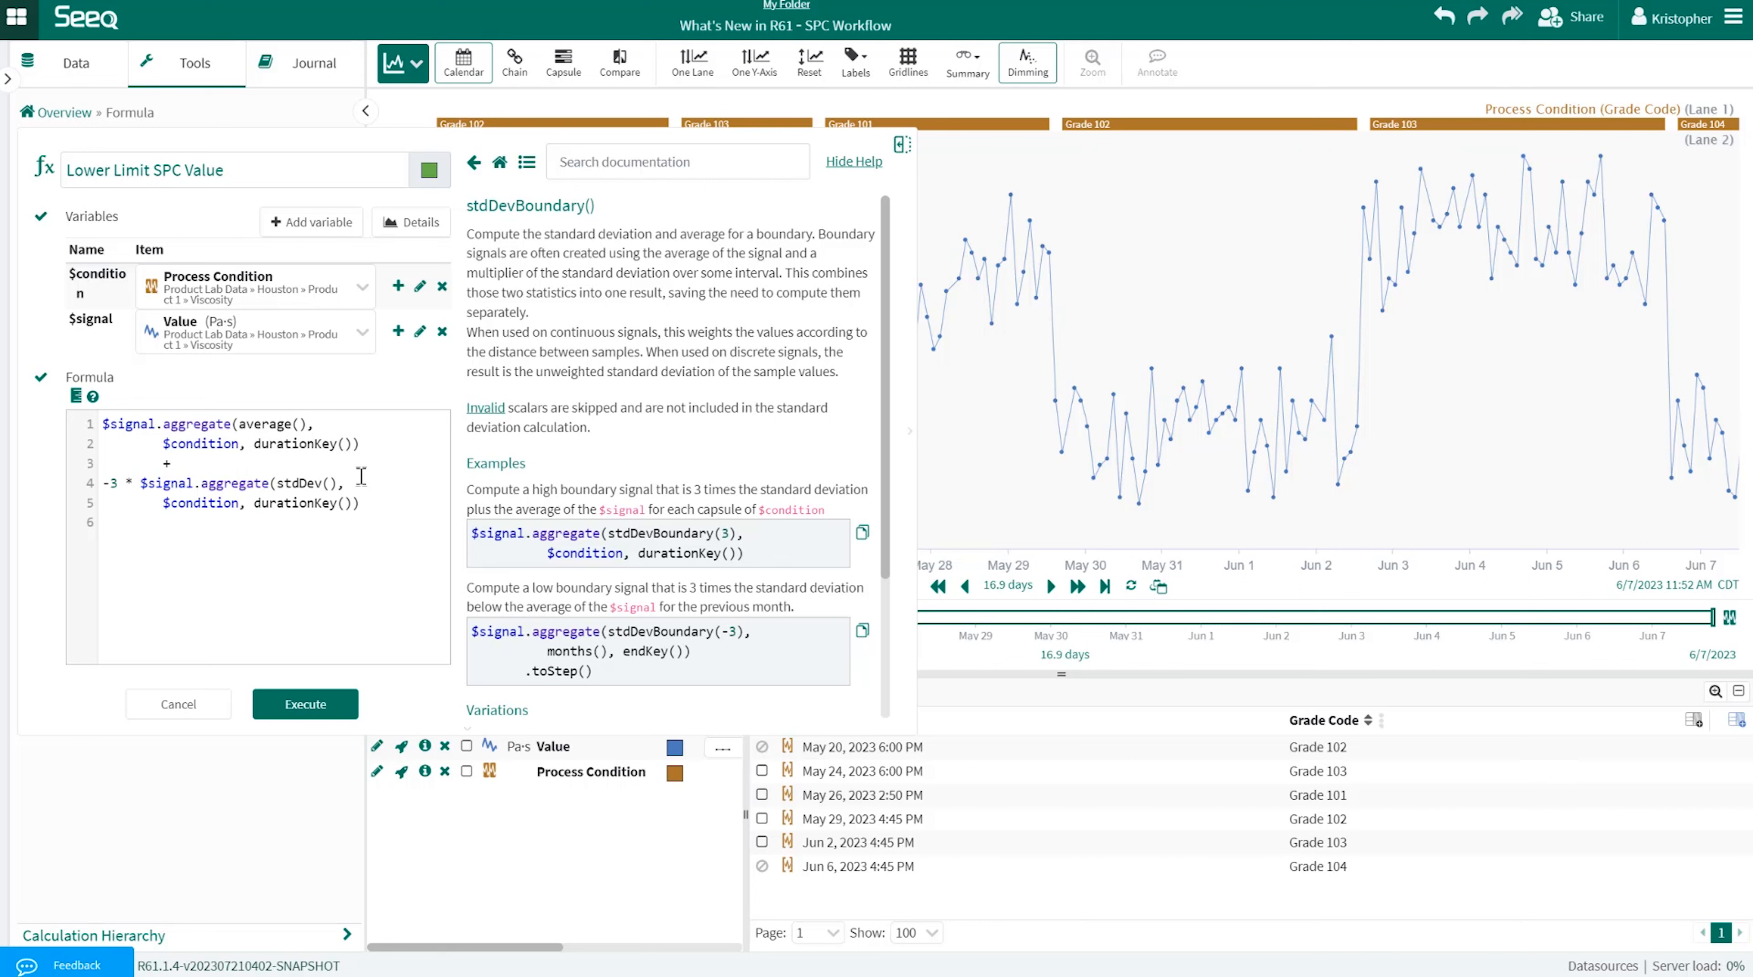
left_click_drag(375, 507, 76, 436)
key("BackSpace")
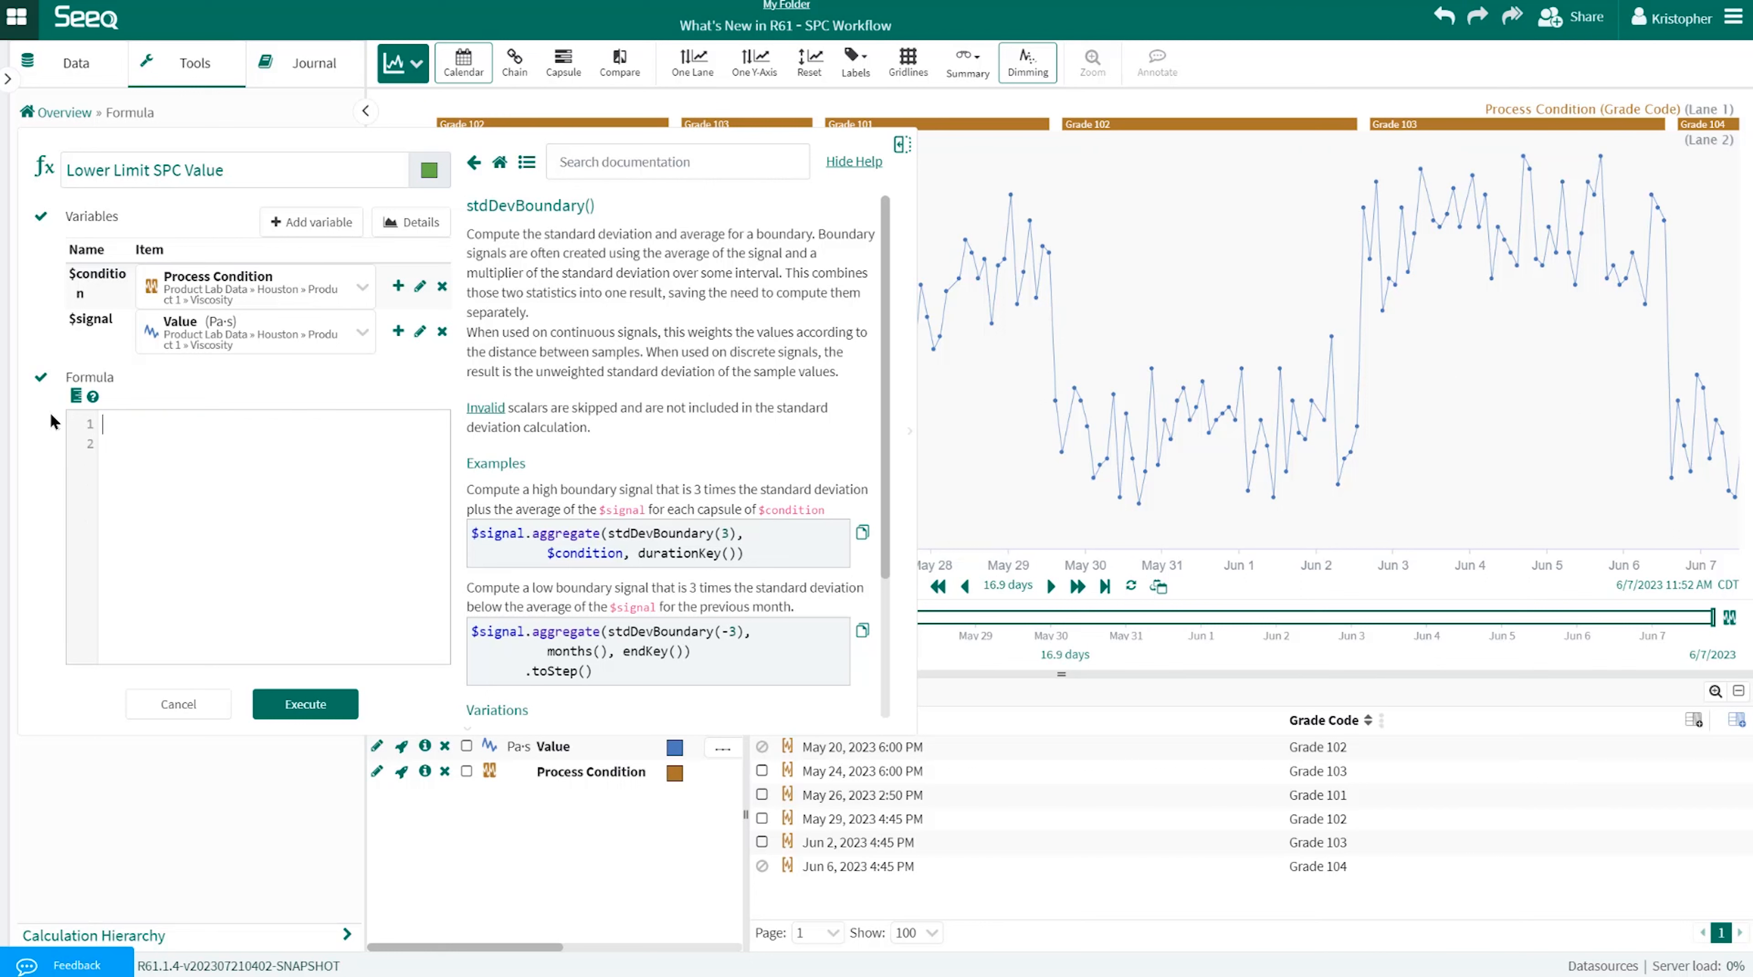
- Create the Lower Limit SPC Value signal with the documentation's example formula, changed to $signal.aggregate(stdDevBoundary(-3), $condition, durationKey())
left_click(865, 534)
left_click(356, 423)
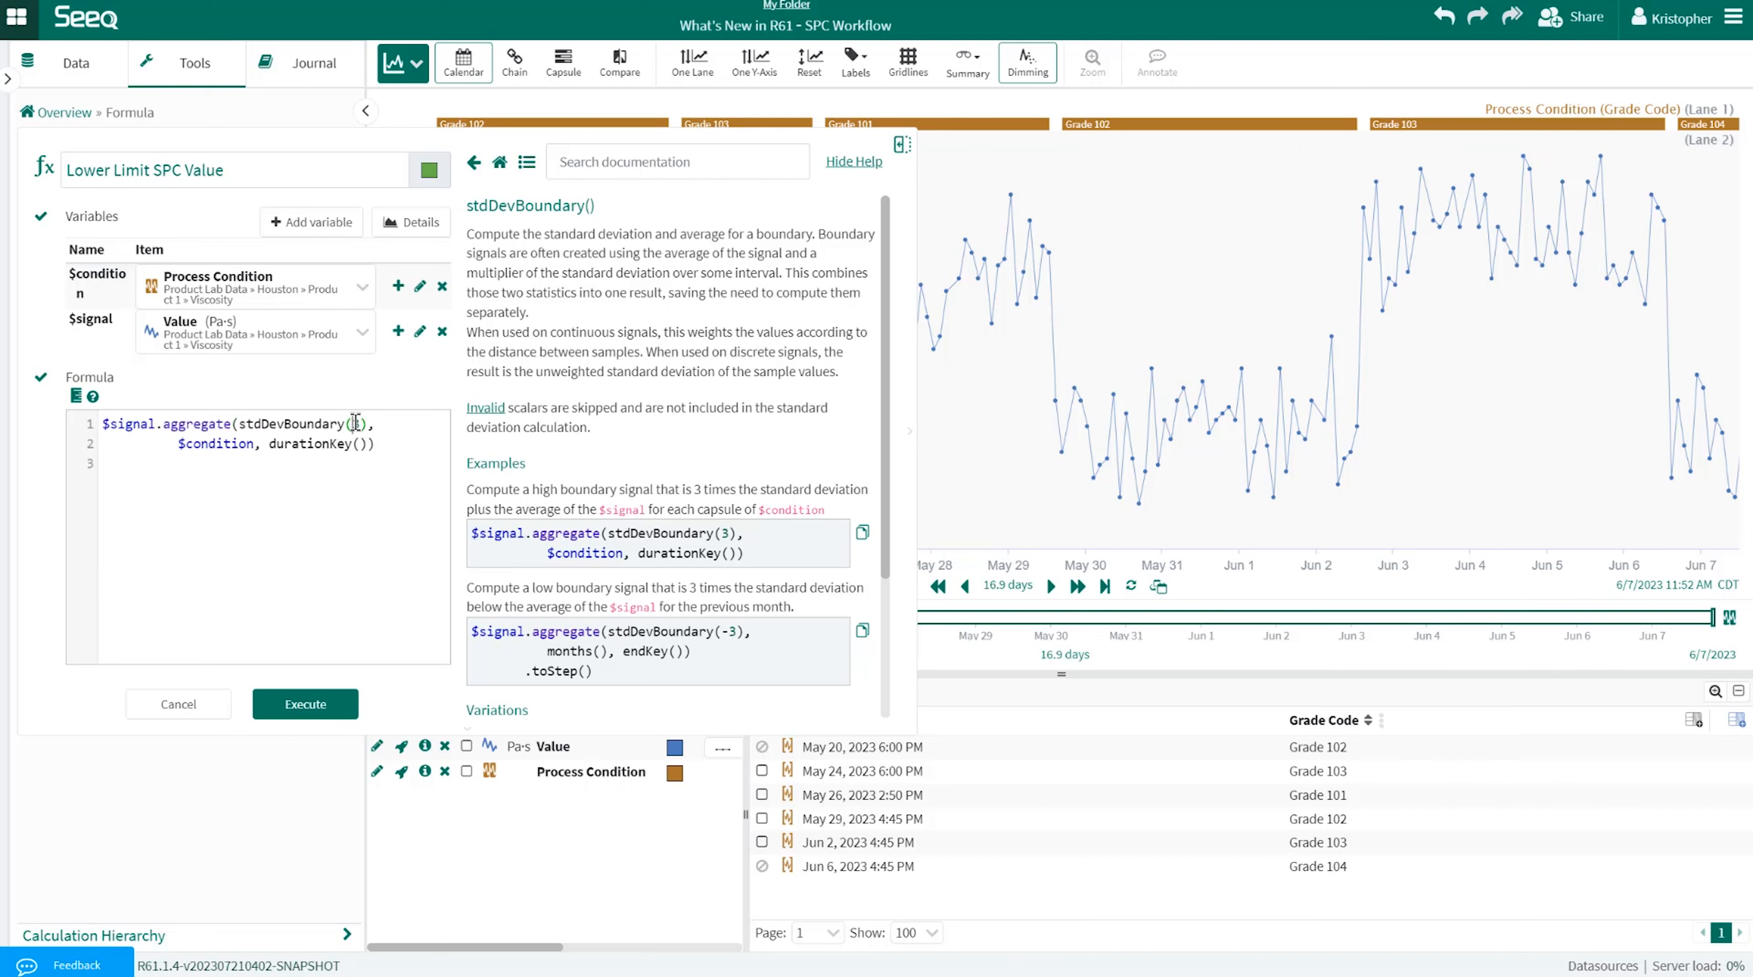
type("-")
left_click(330, 705)
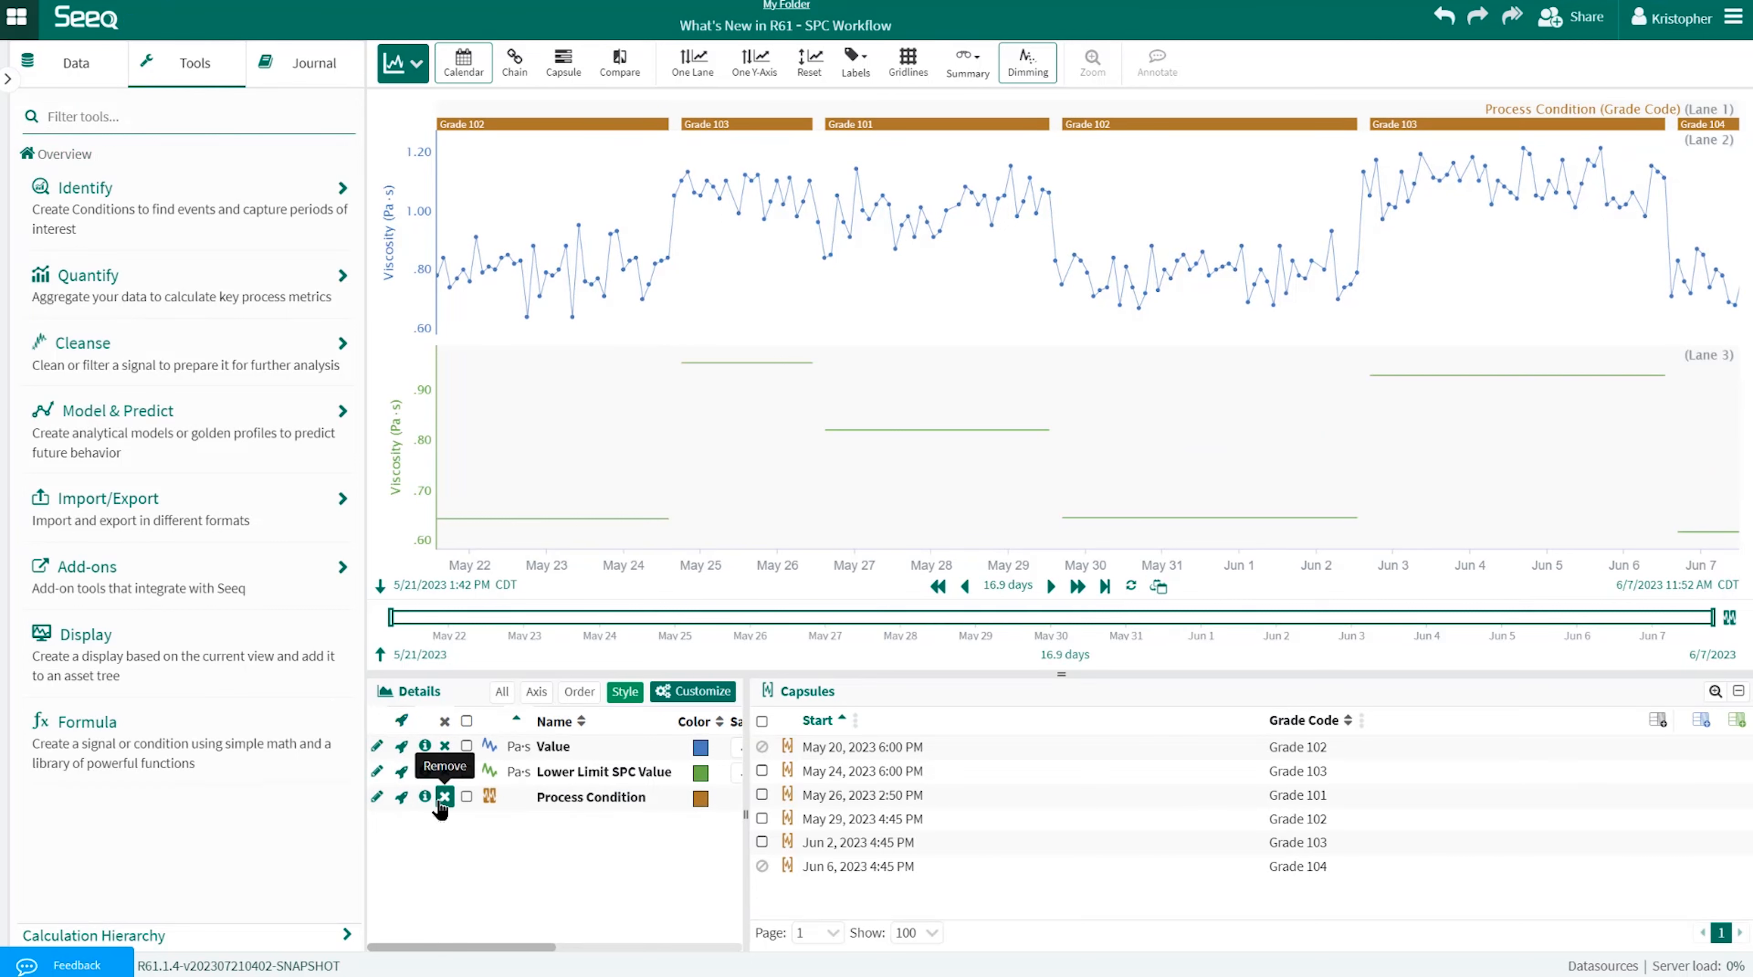
- Combine the Value and Lower Limit SPC Value signals into one lane with a shared y-axis
left_click(466, 746)
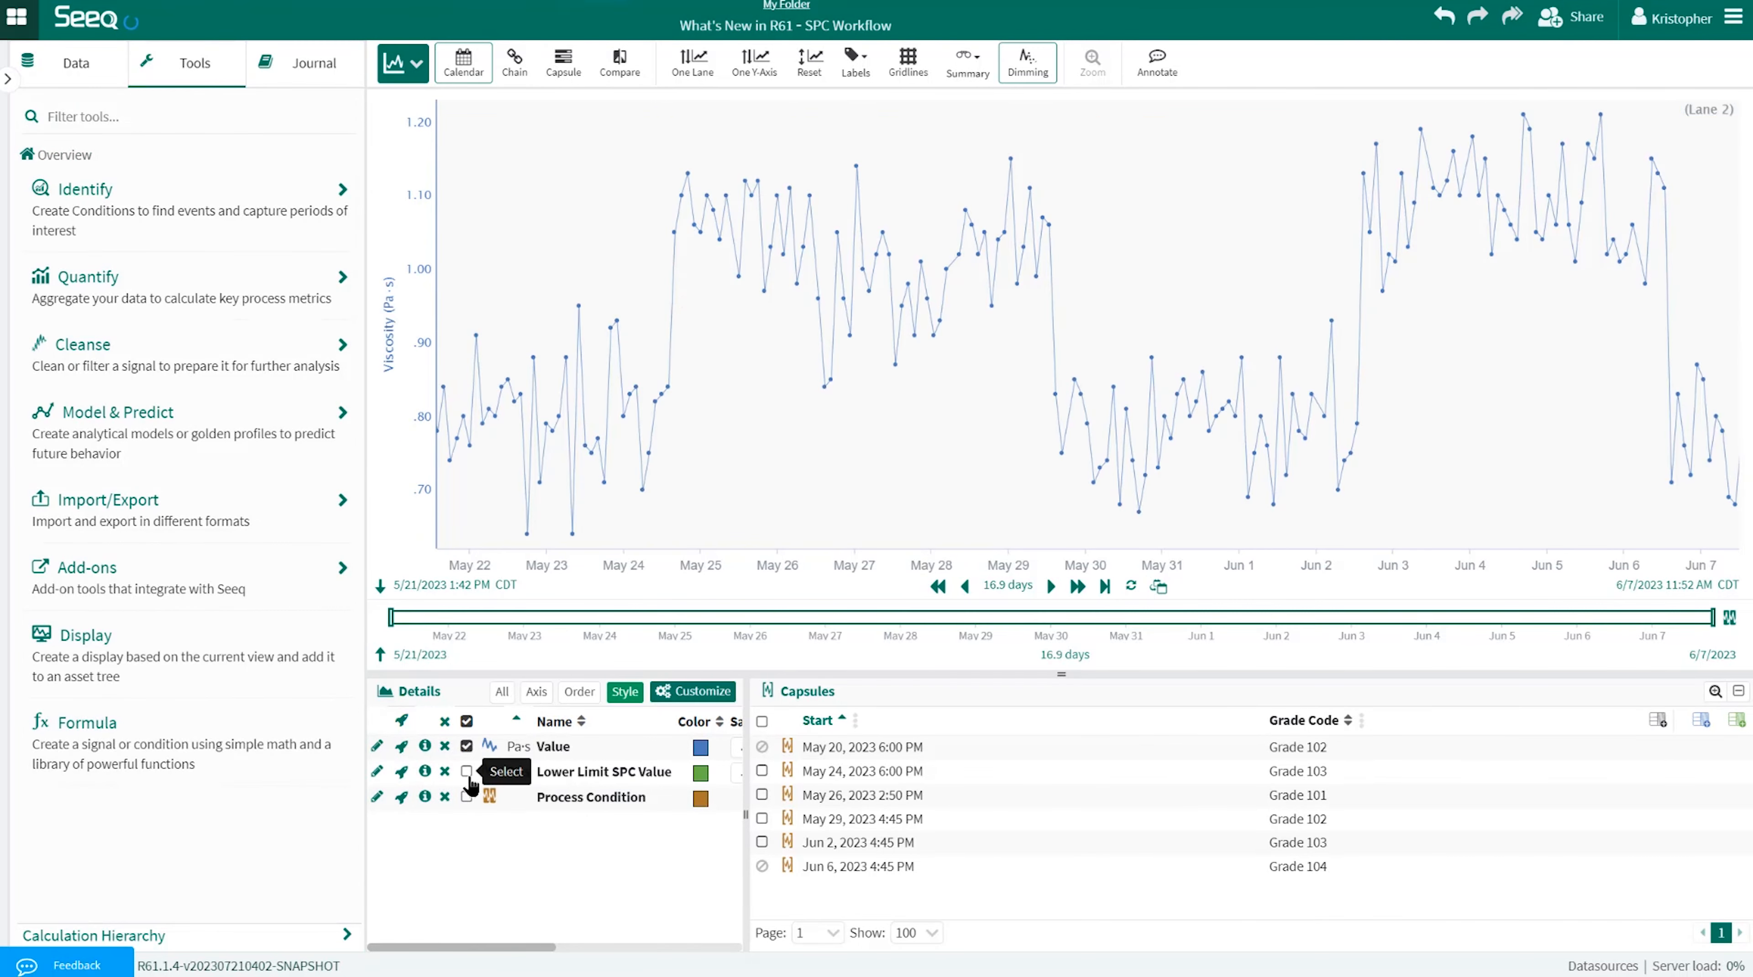
left_click(467, 772)
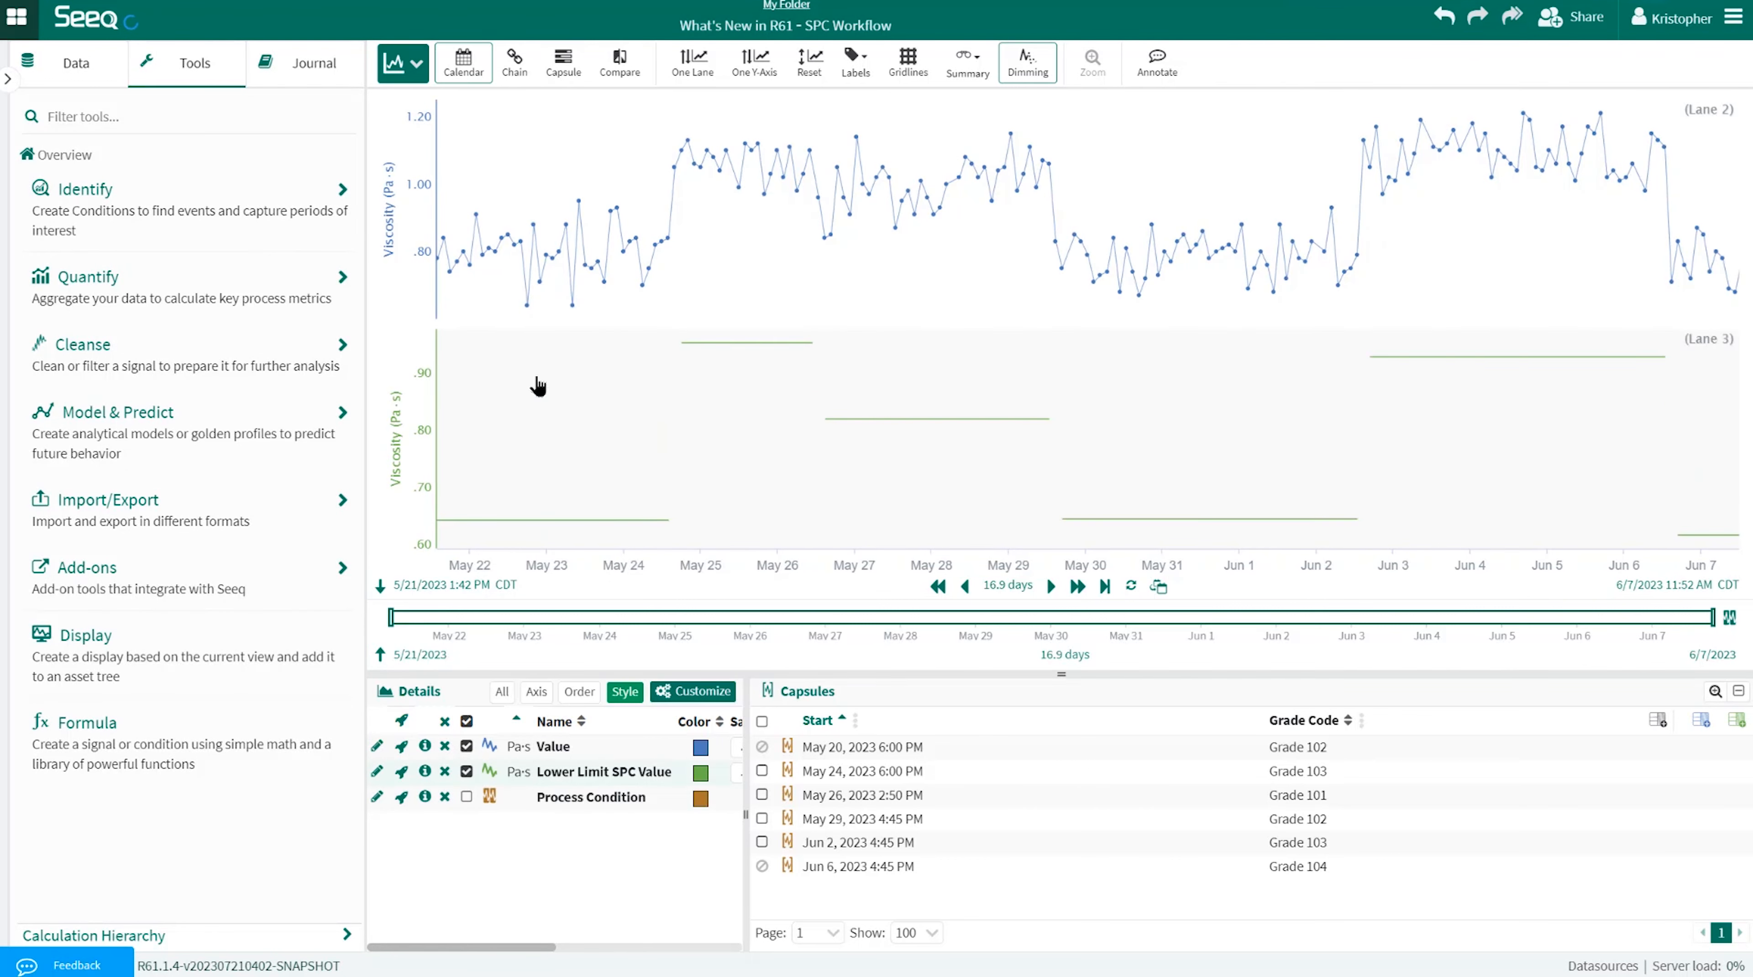
left_click(692, 61)
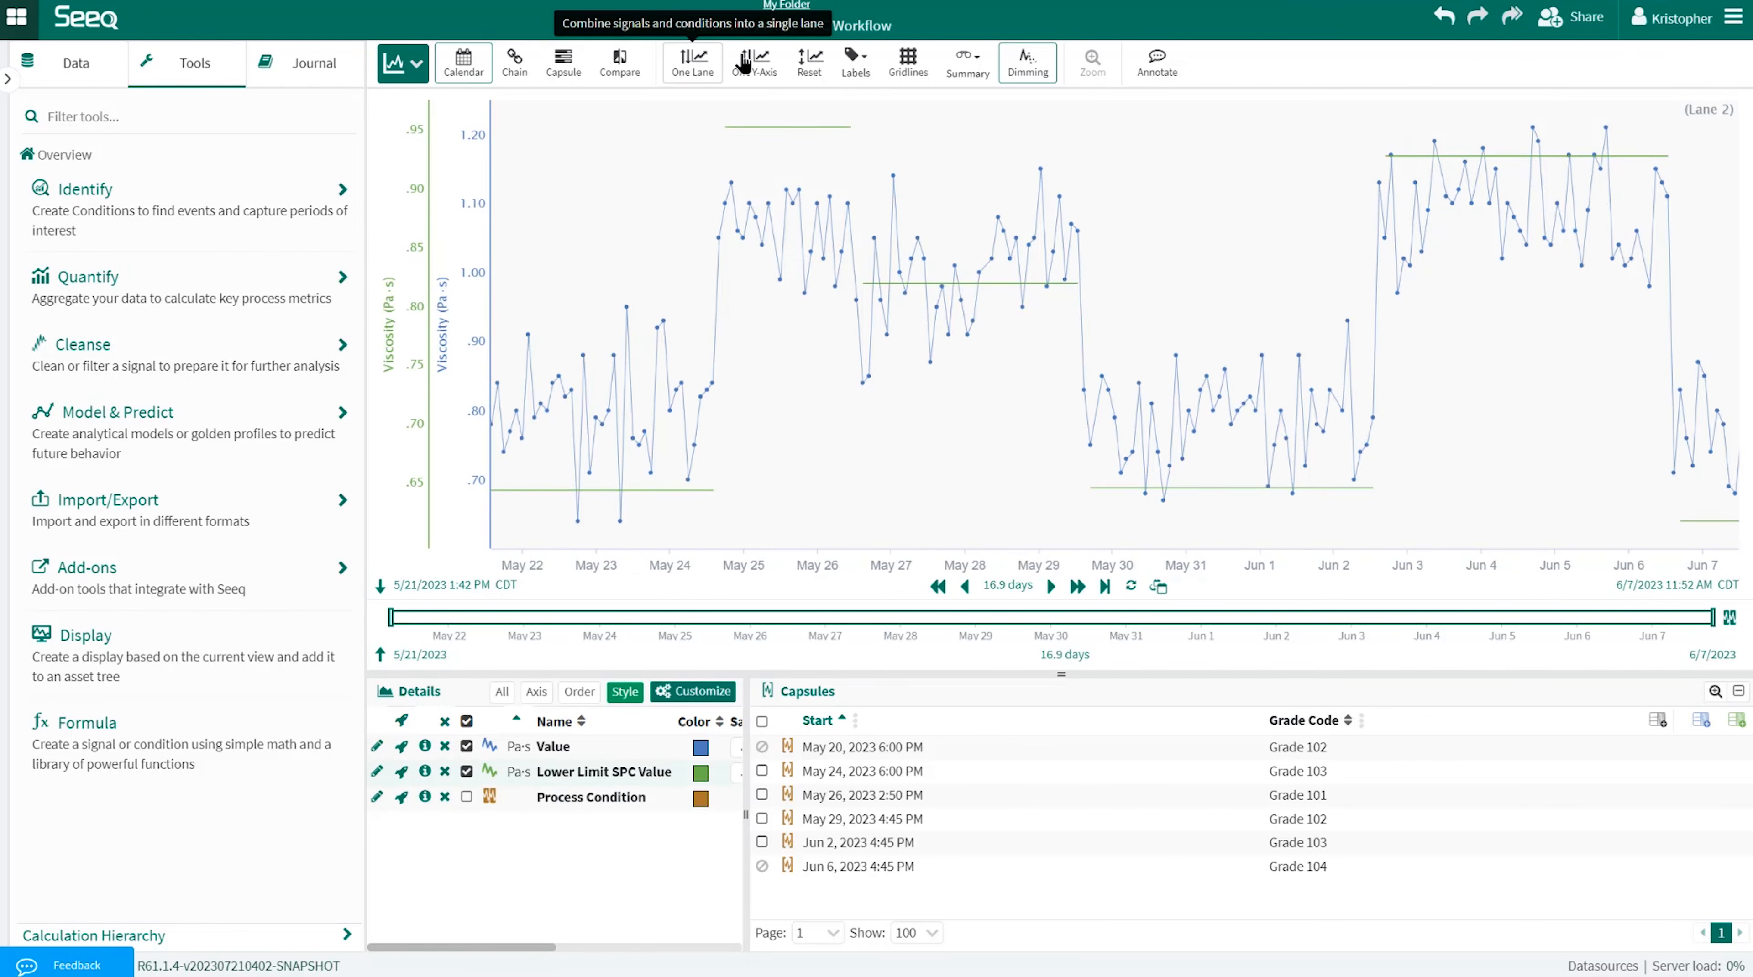
left_click(754, 62)
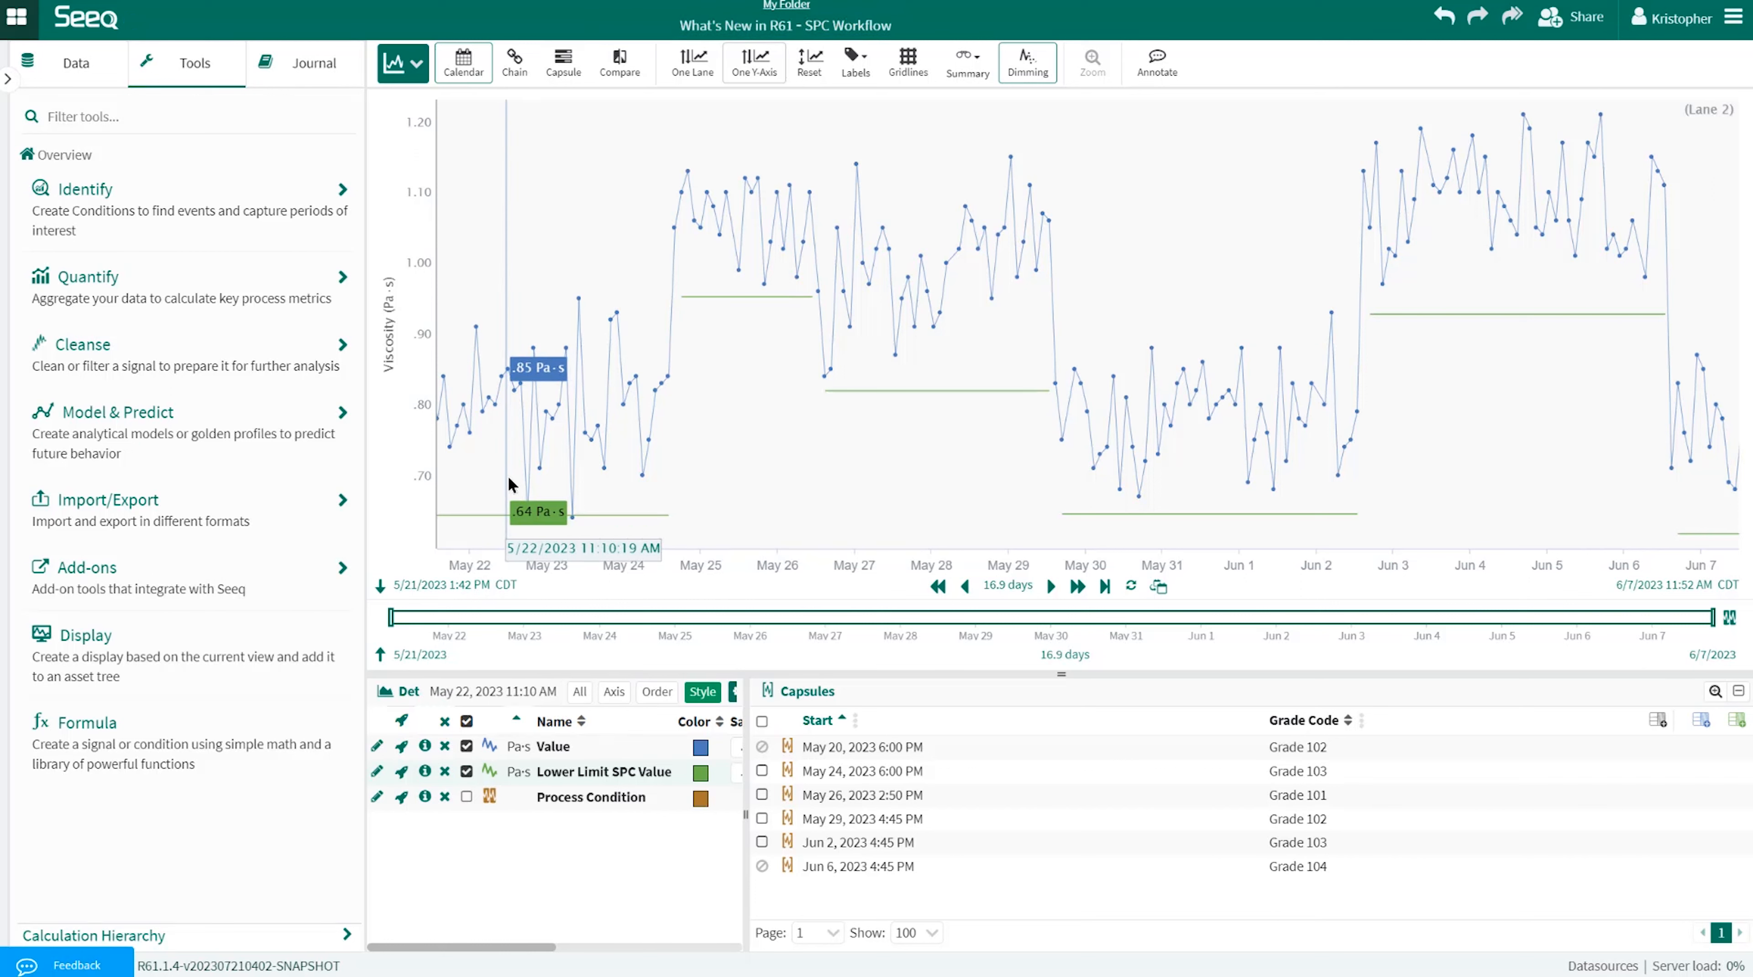
- Select the chart region from about midday May 22 to the evening of May 23, and set the Value signal's line thickness to 3
left_click_drag(509, 484, 602, 487)
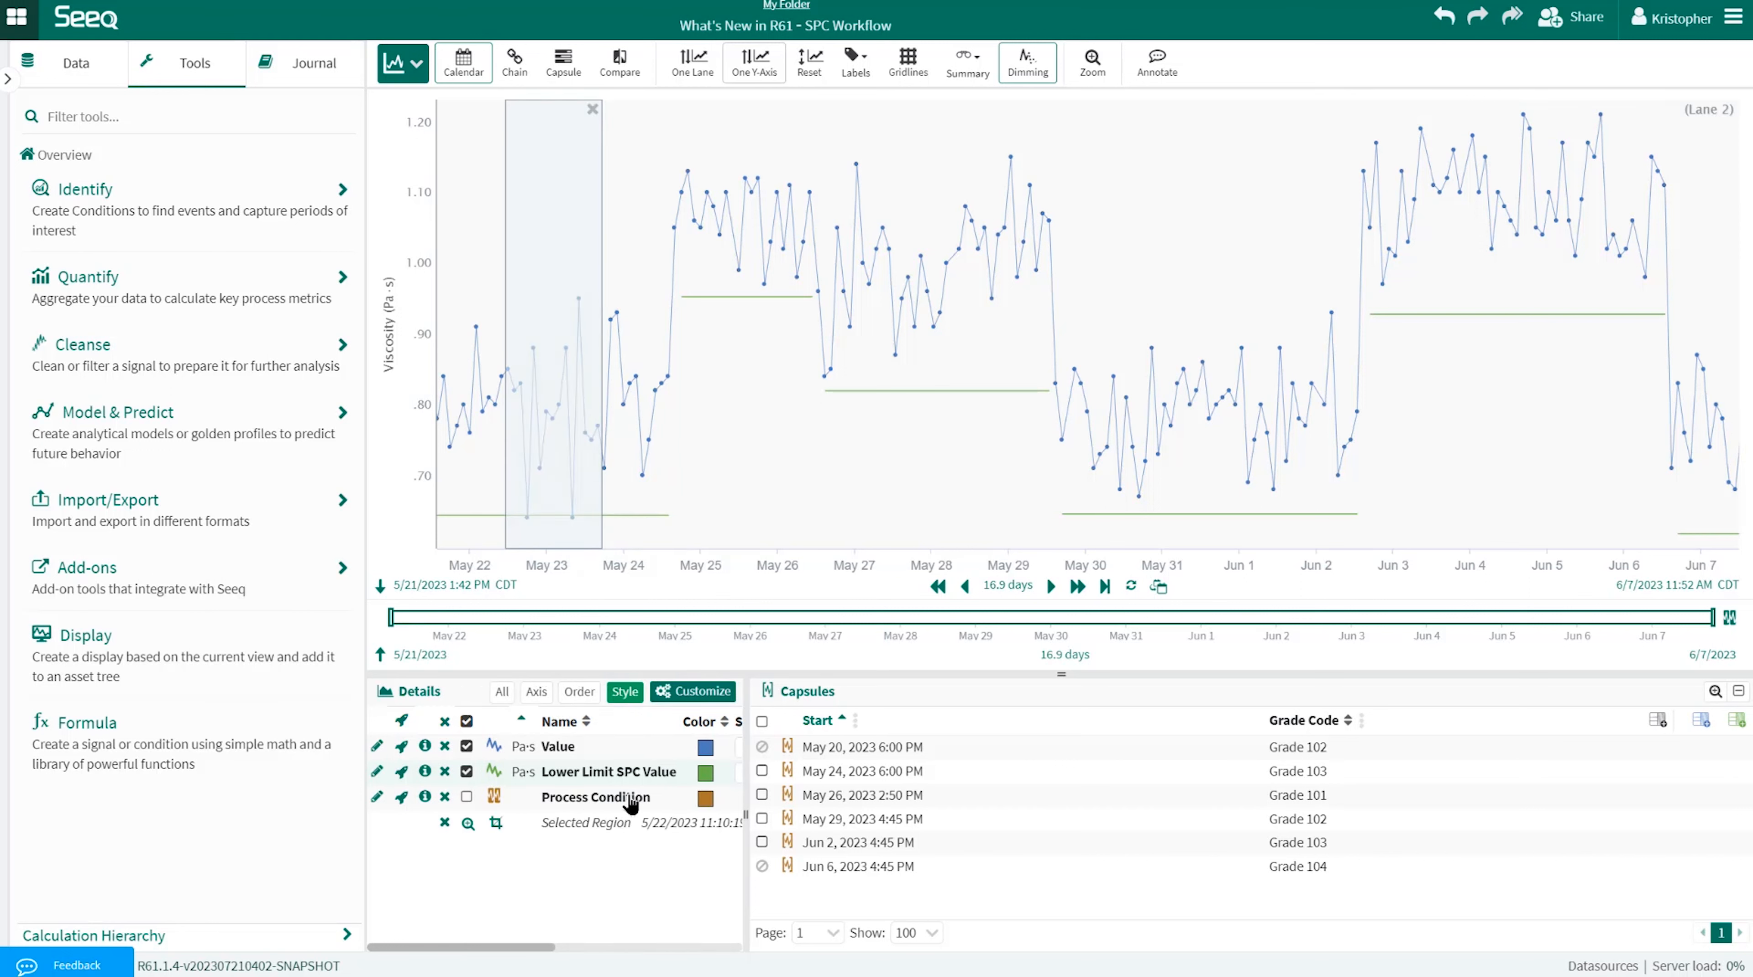
scroll(631, 802, "right", 5)
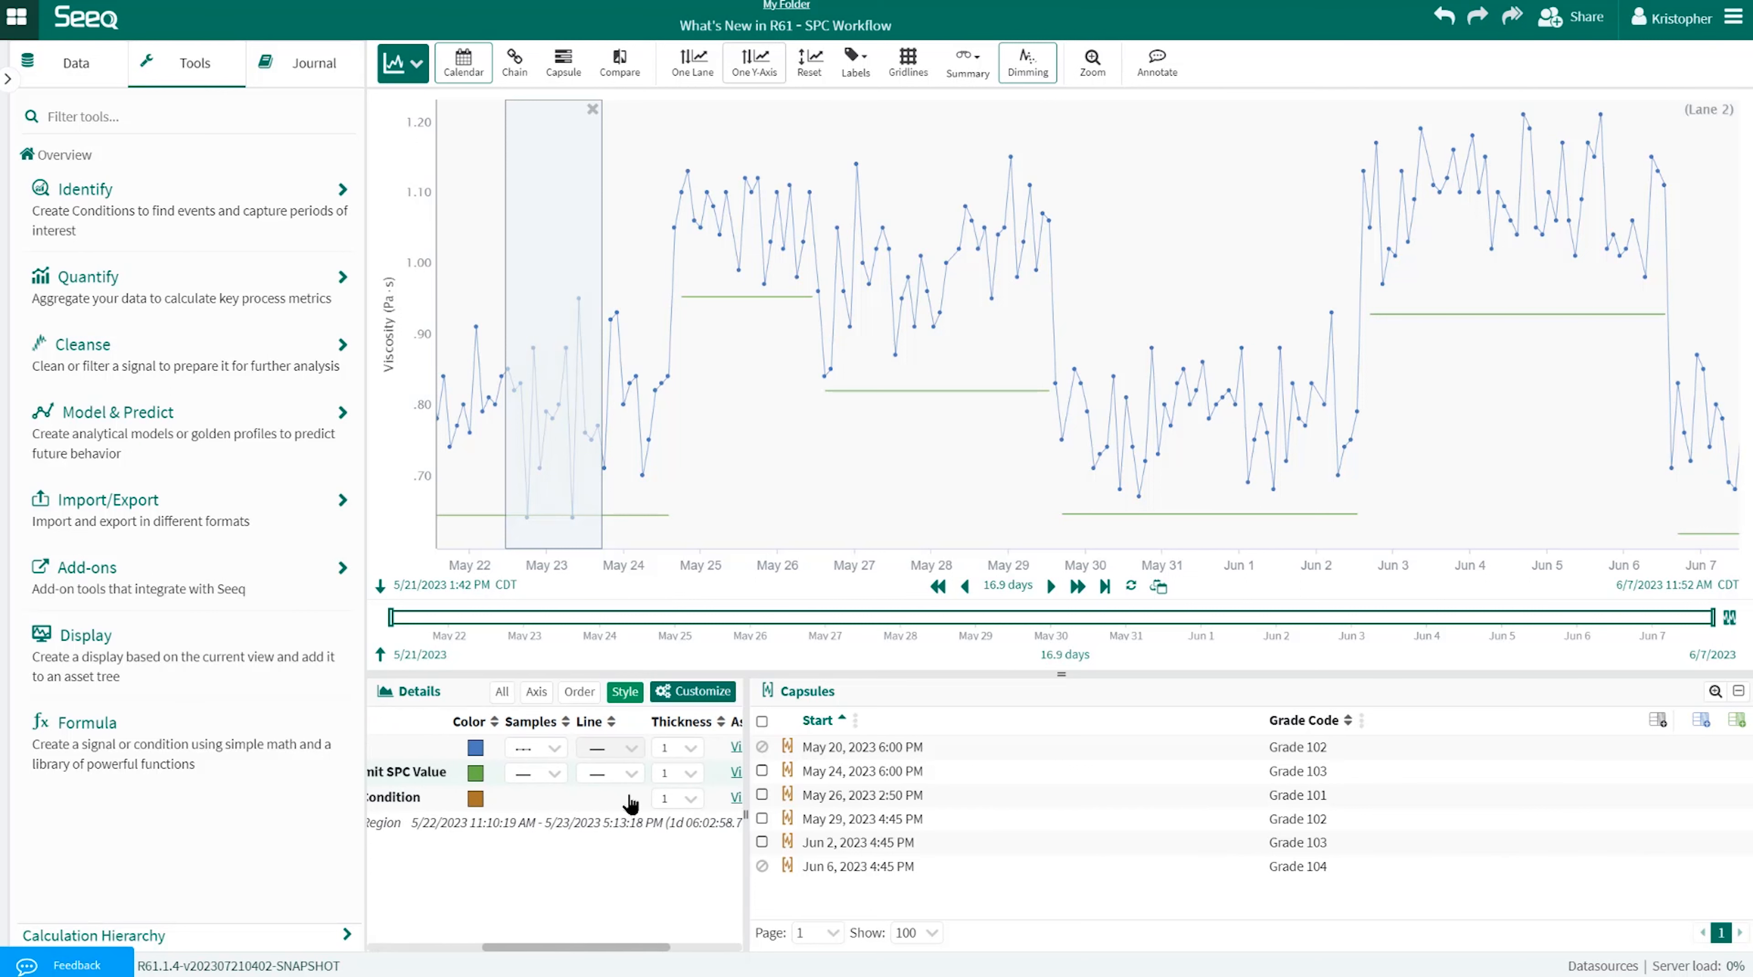
scroll(631, 802, "right", 1)
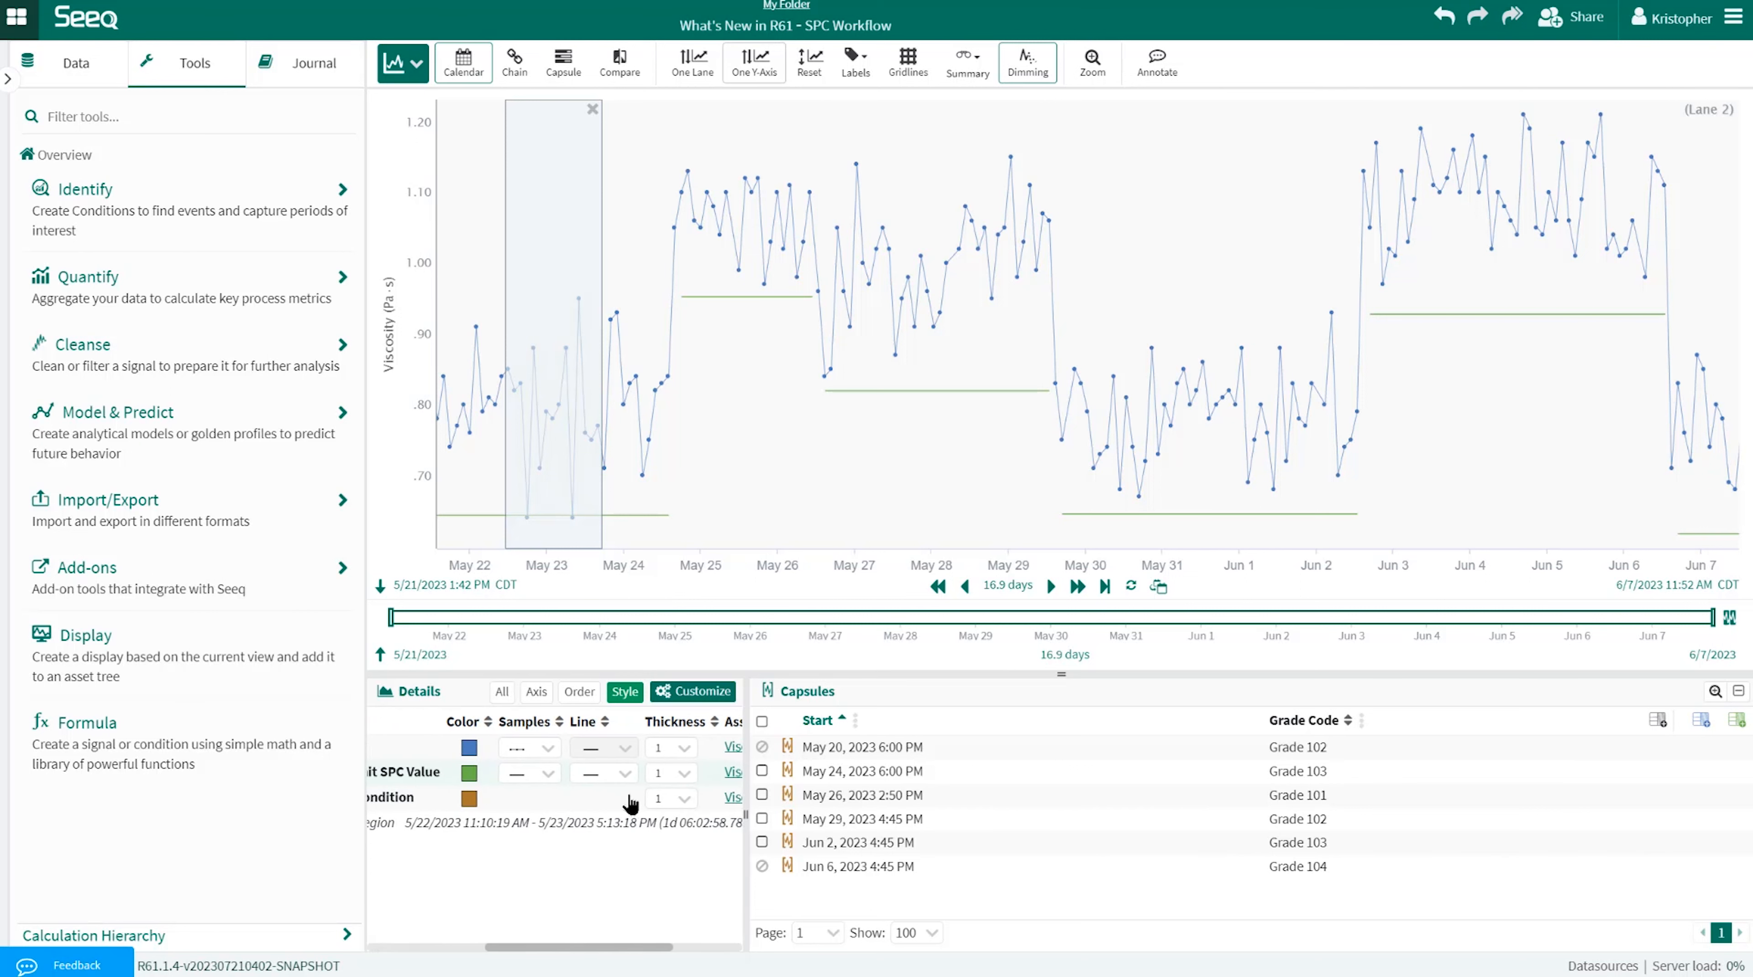
left_click(673, 752)
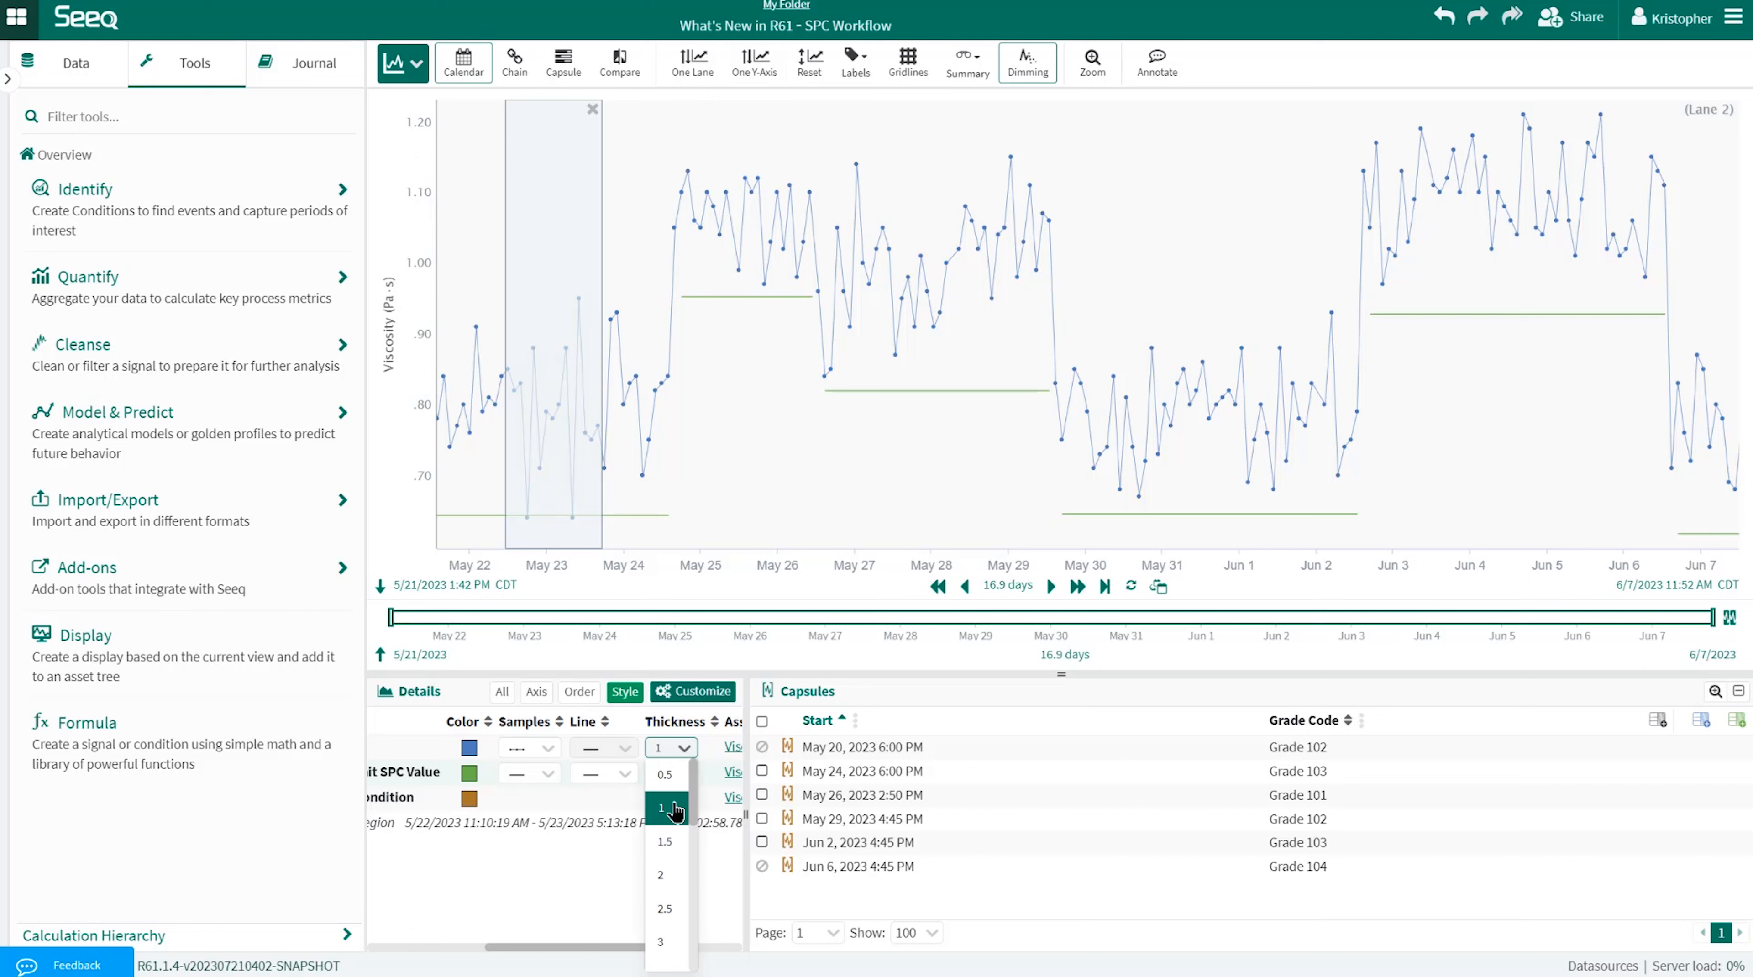
left_click(673, 942)
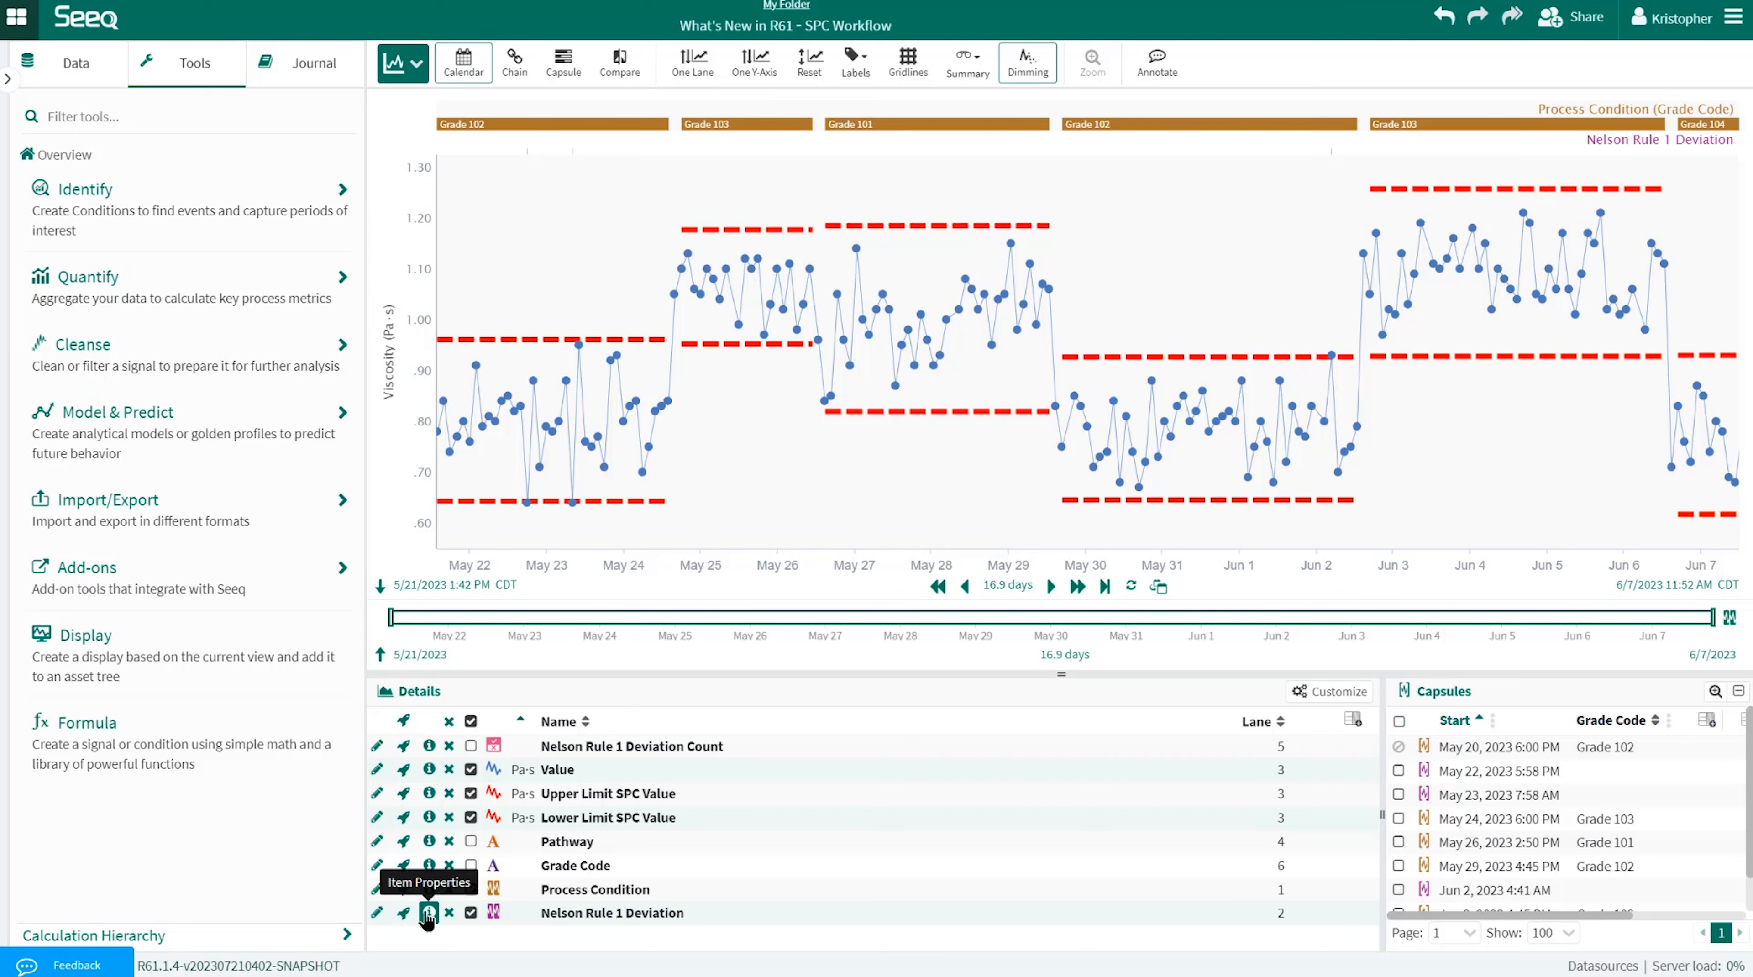
- Draft an email notification for the Nelson Rule 1 Deviation condition with the Seeq Reporting group as an added recipient, and discard it
left_click(429, 913)
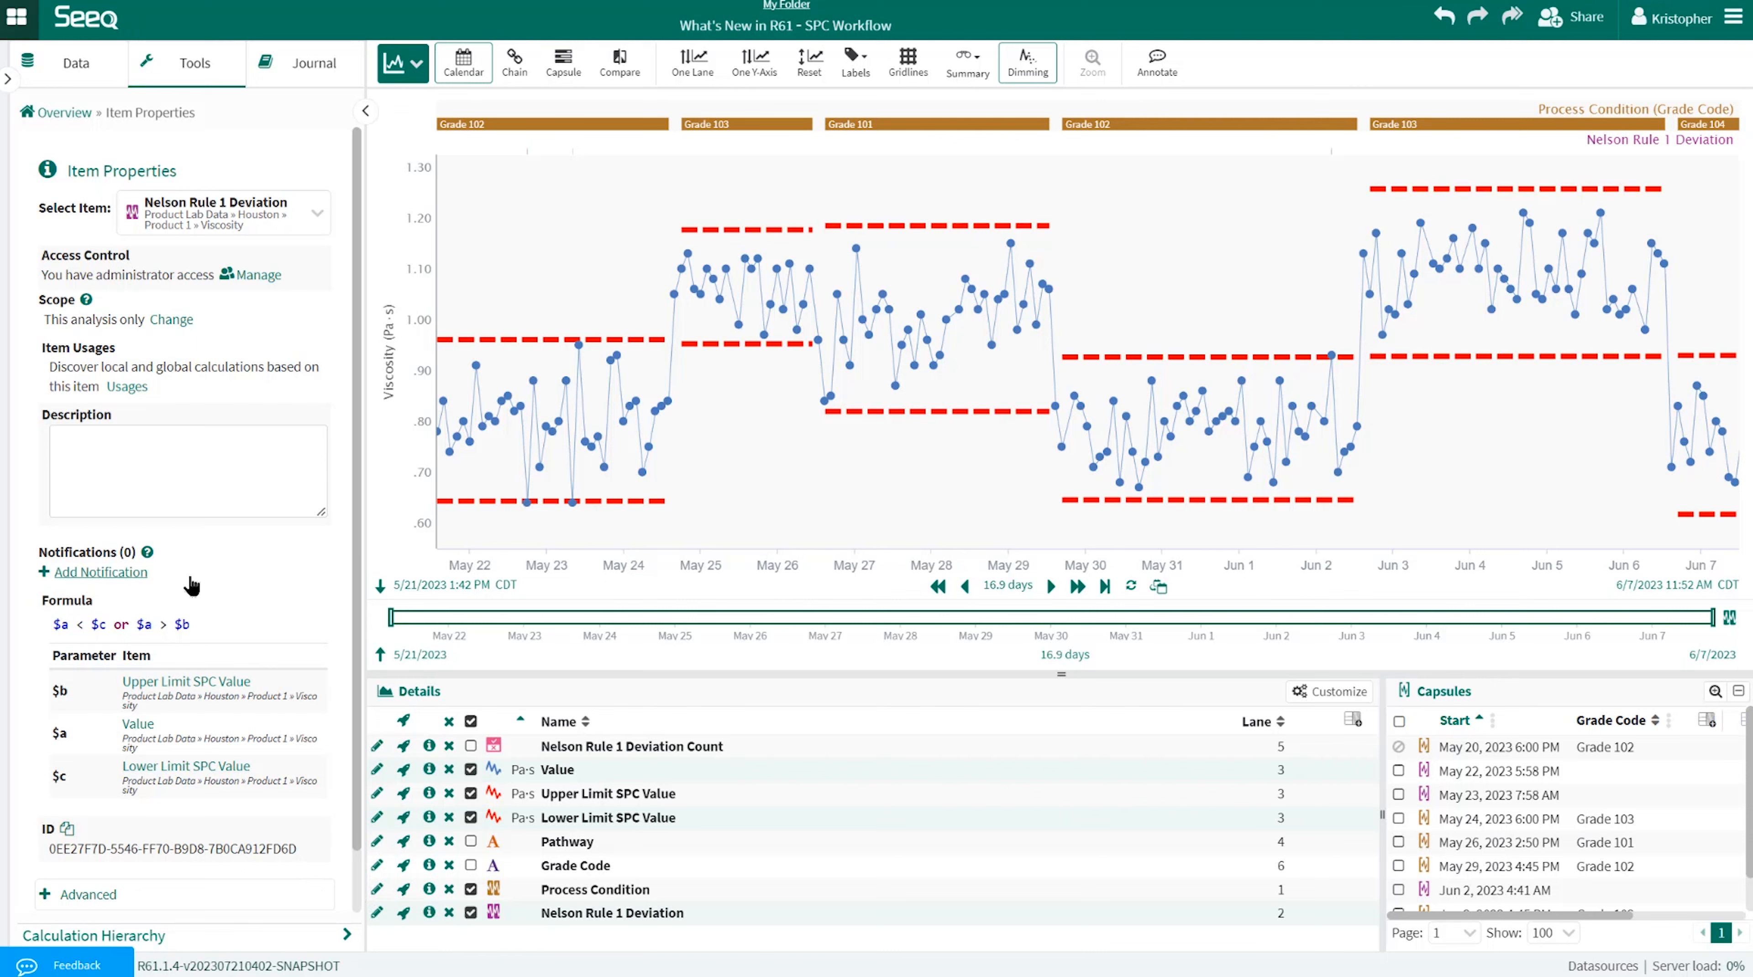
left_click(134, 578)
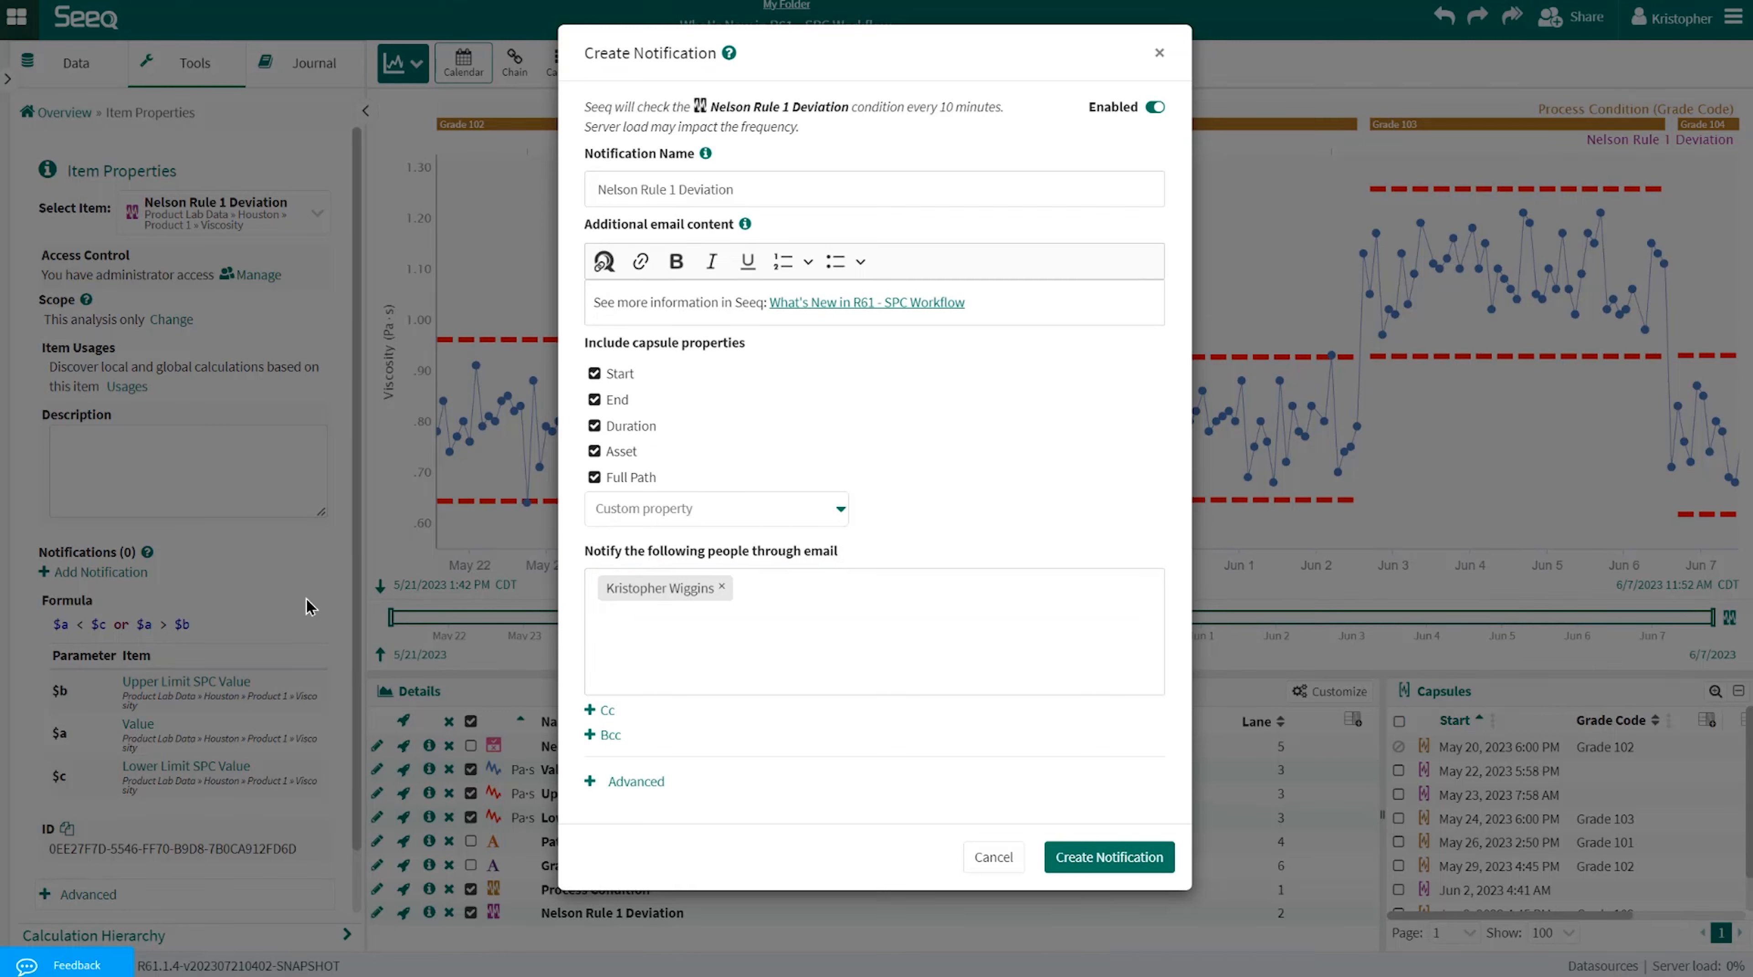
left_click(779, 606)
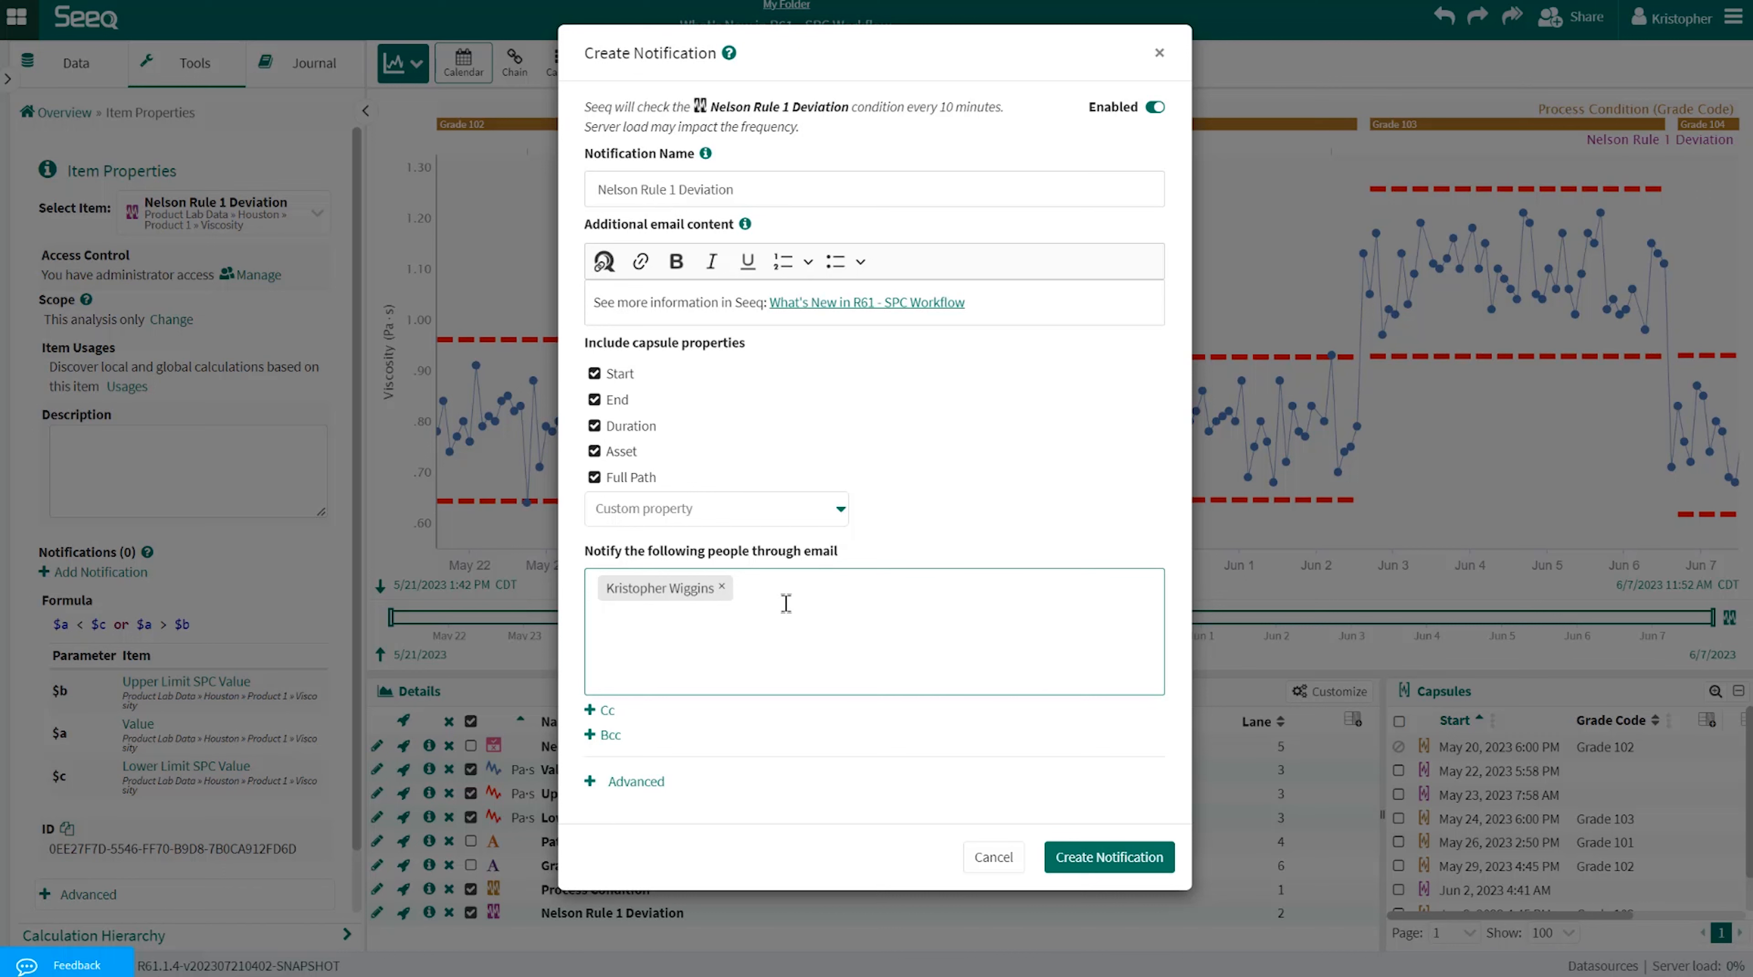
type("re")
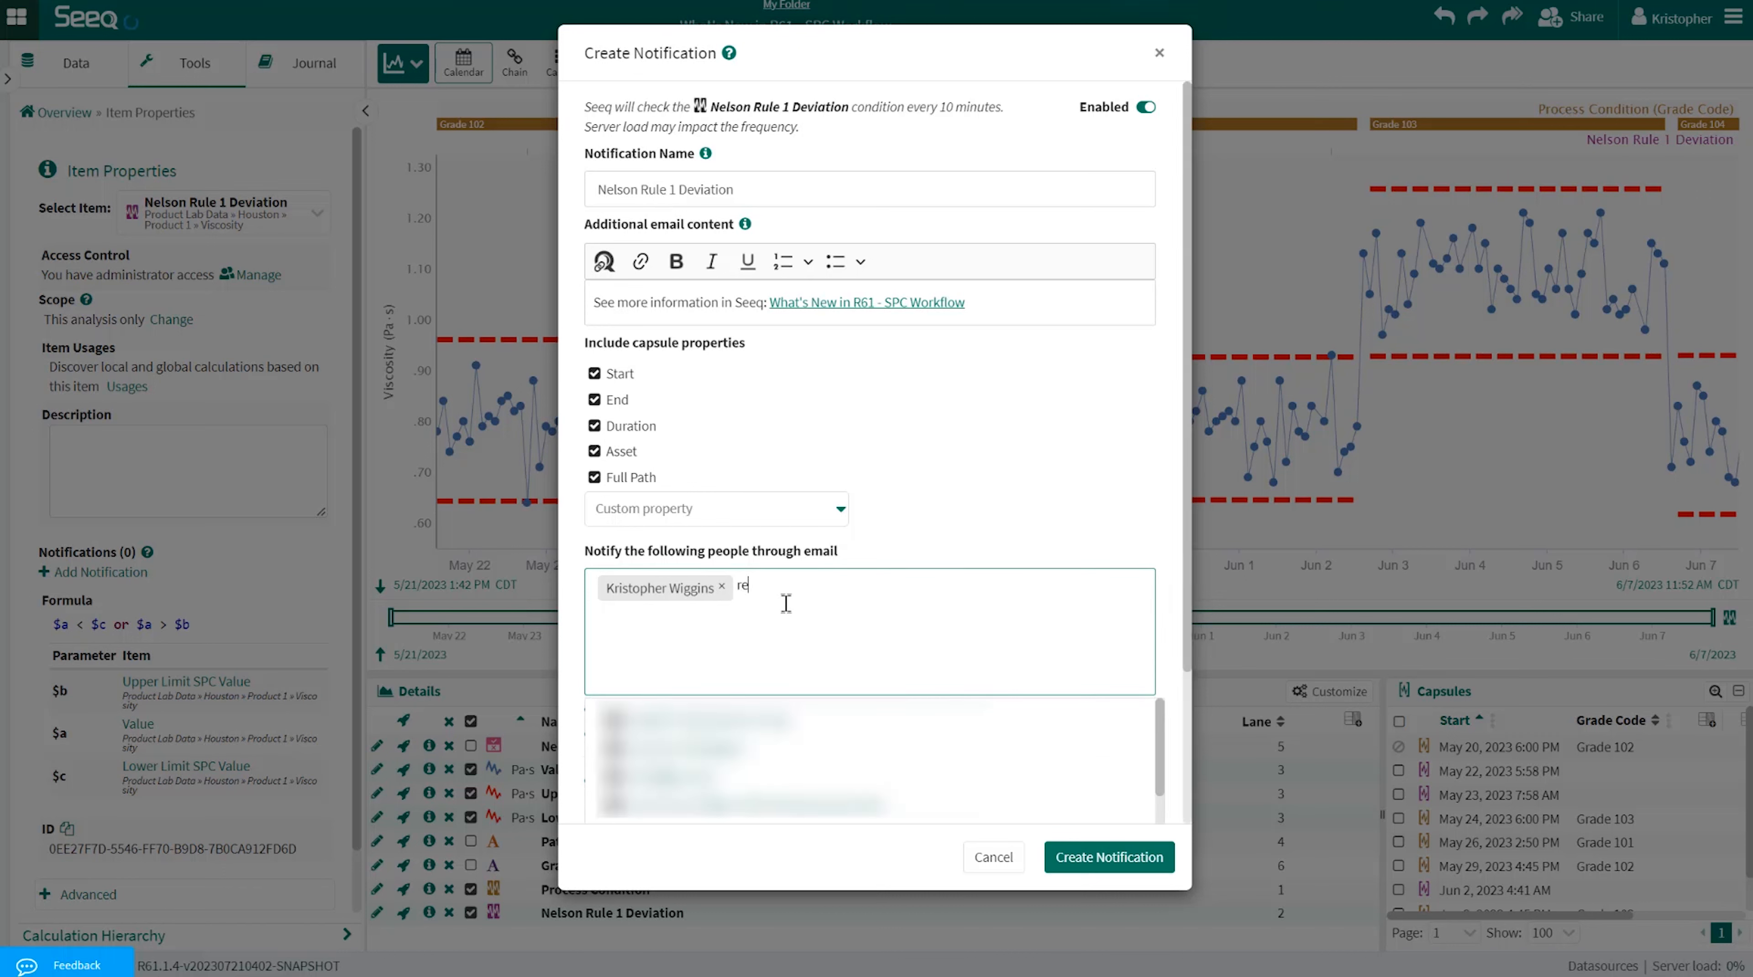
type("po")
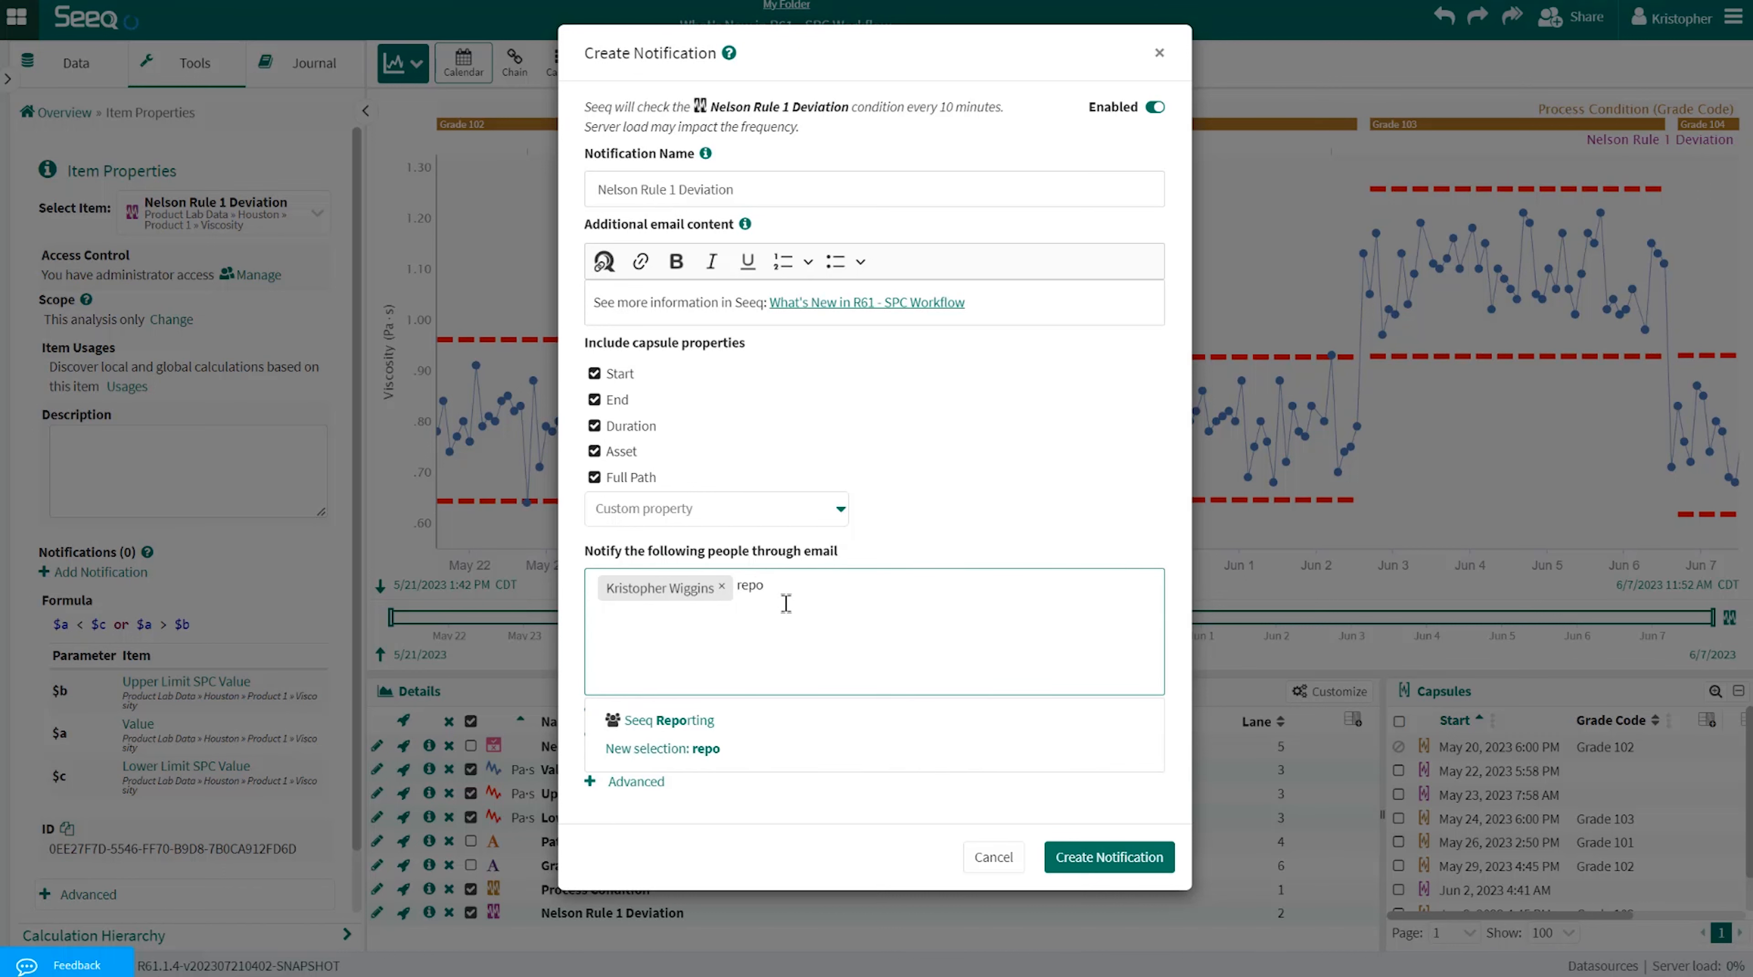
type("rt")
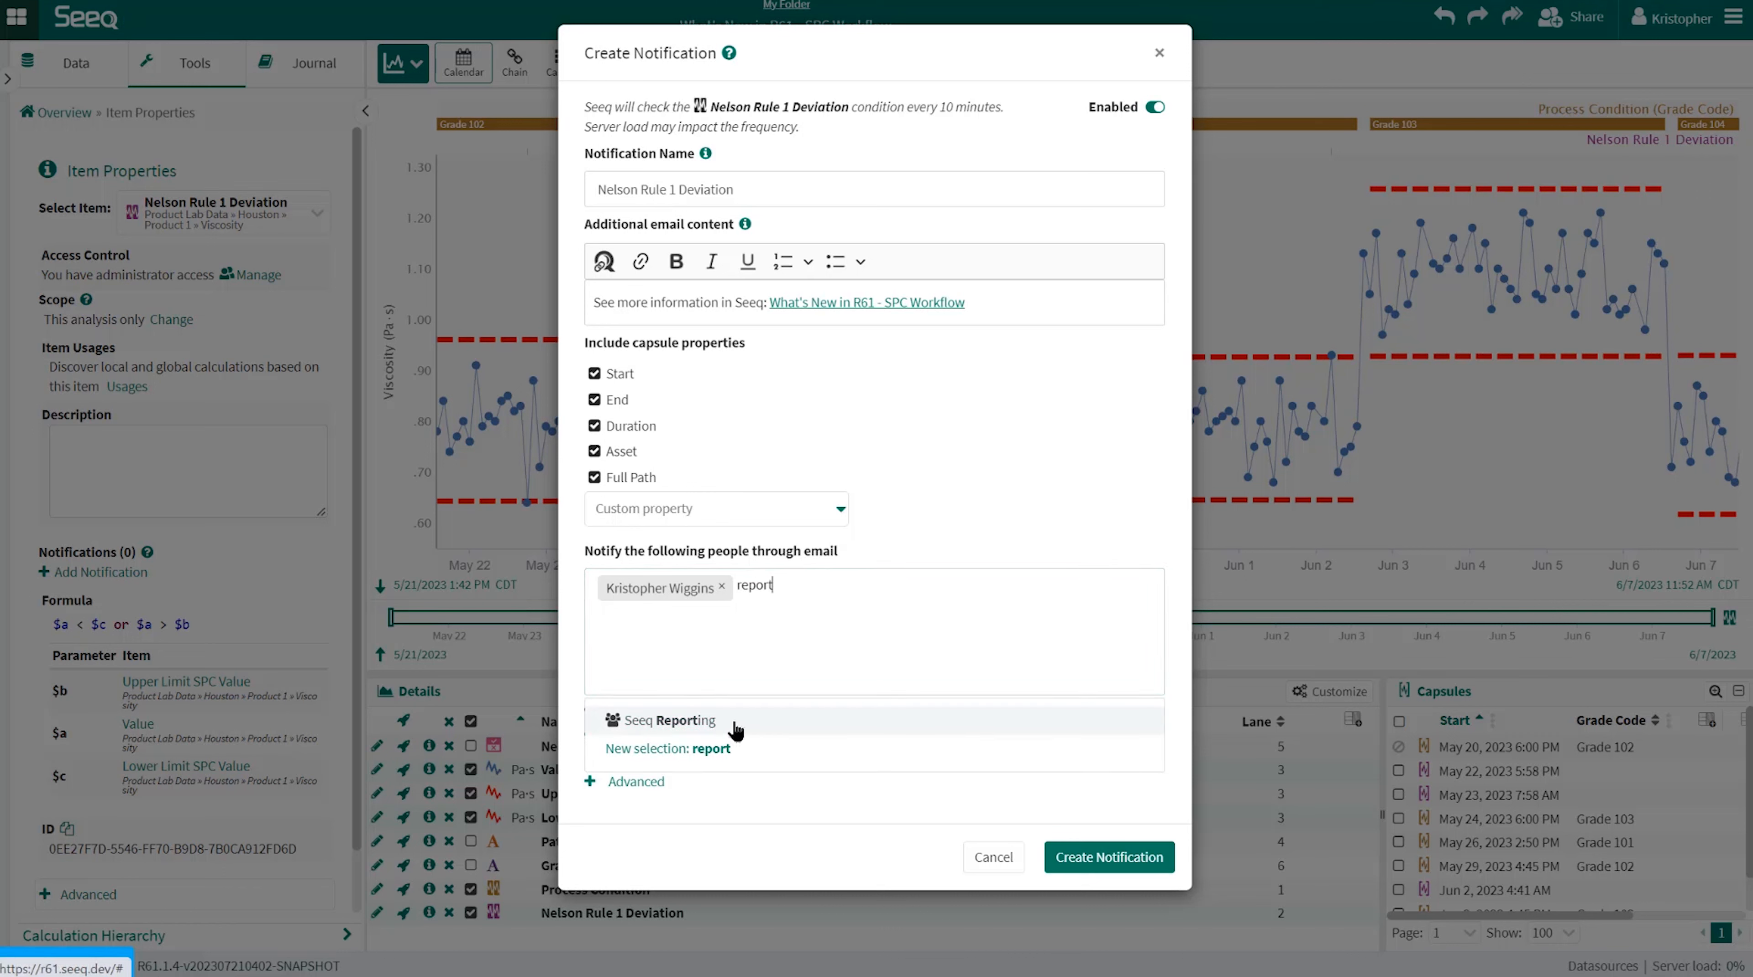
left_click(736, 724)
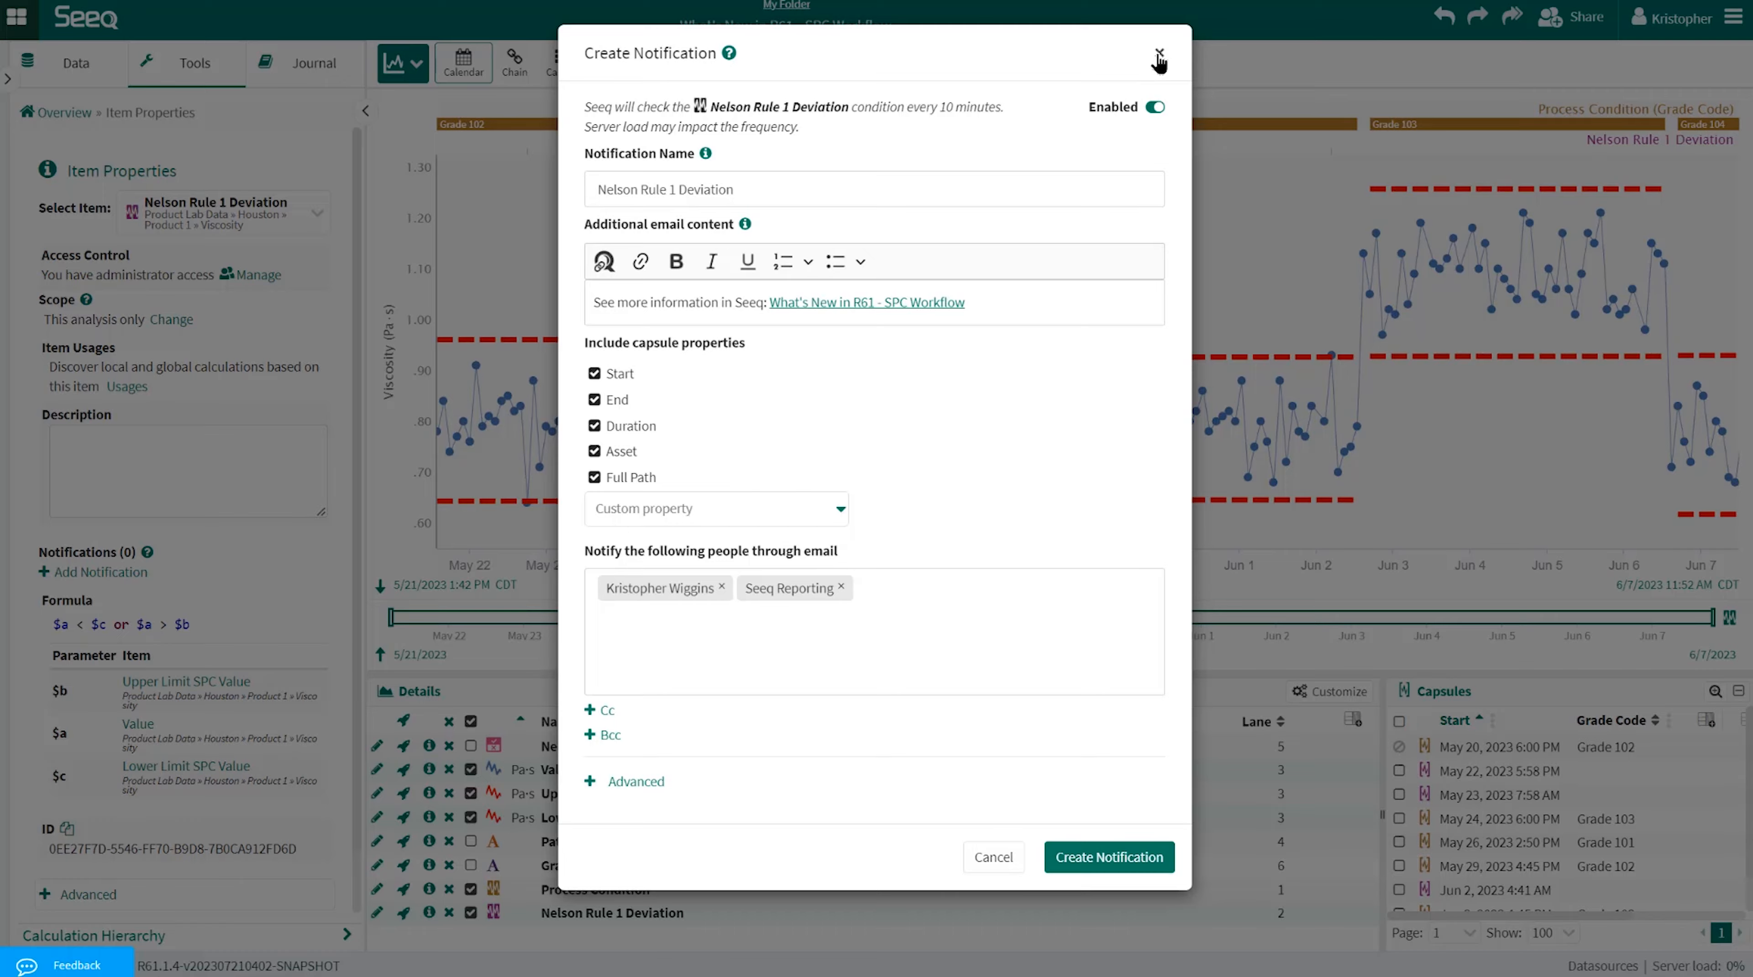
left_click(1160, 54)
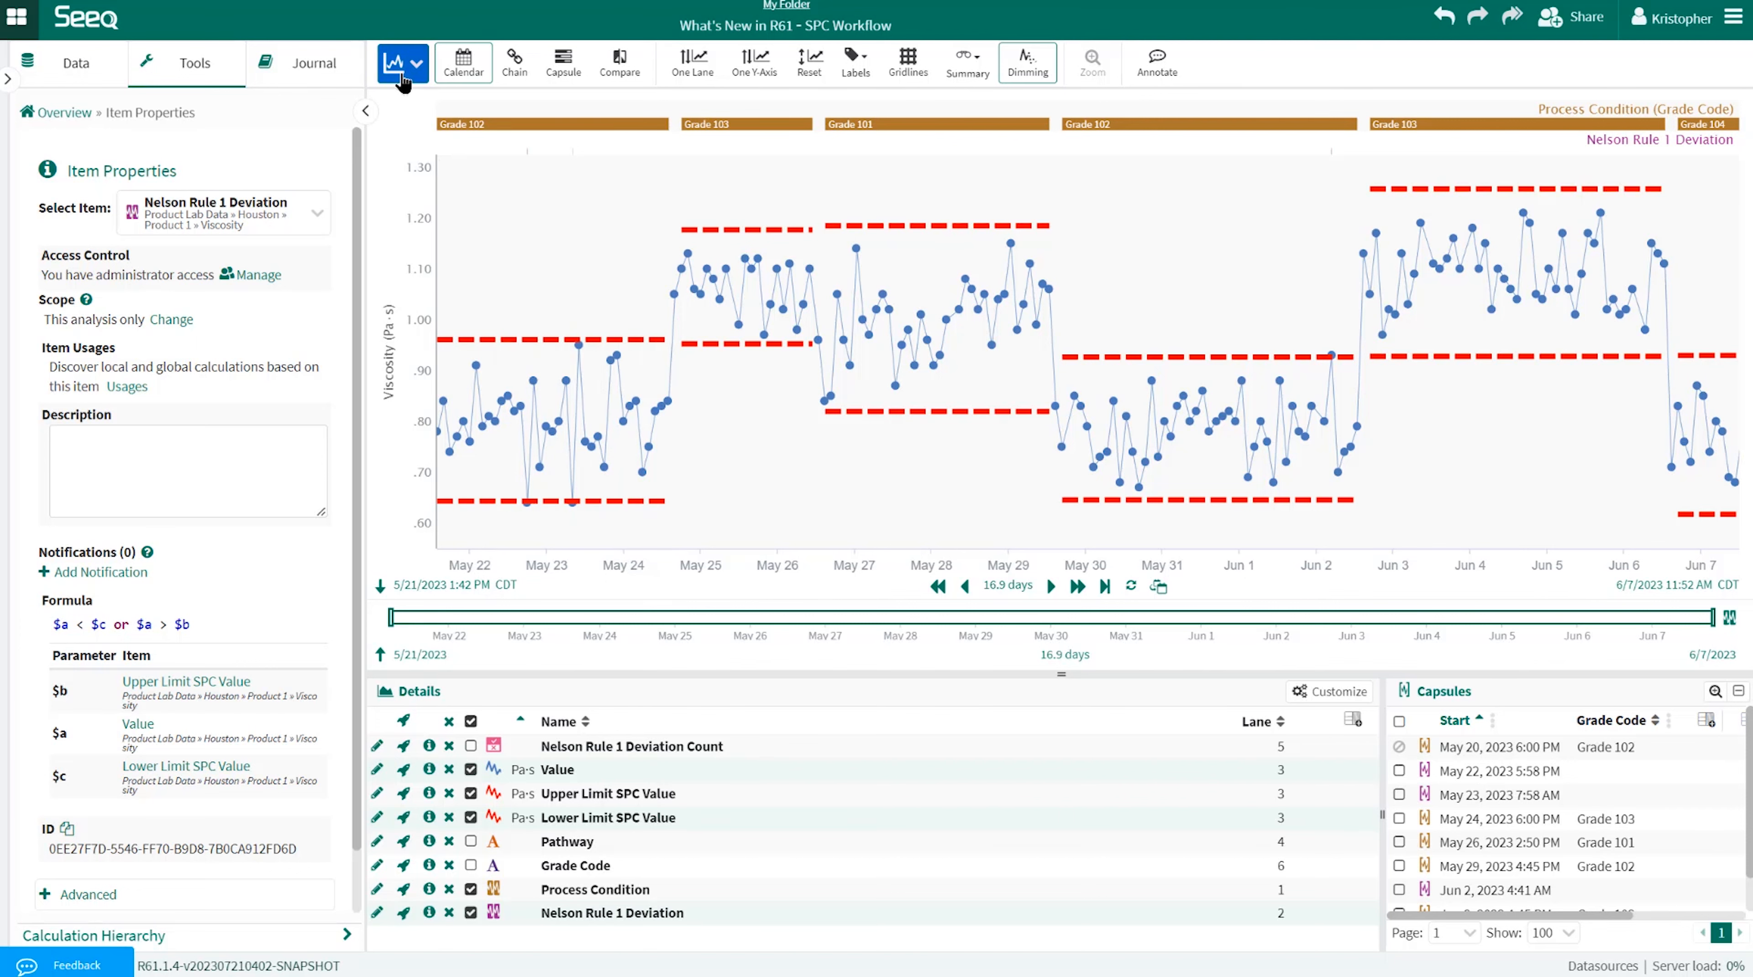
- Switch to the table view and browse the data tree to the Product 1 level under Product Lab Data » Houston
left_click(404, 77)
left_click(470, 250)
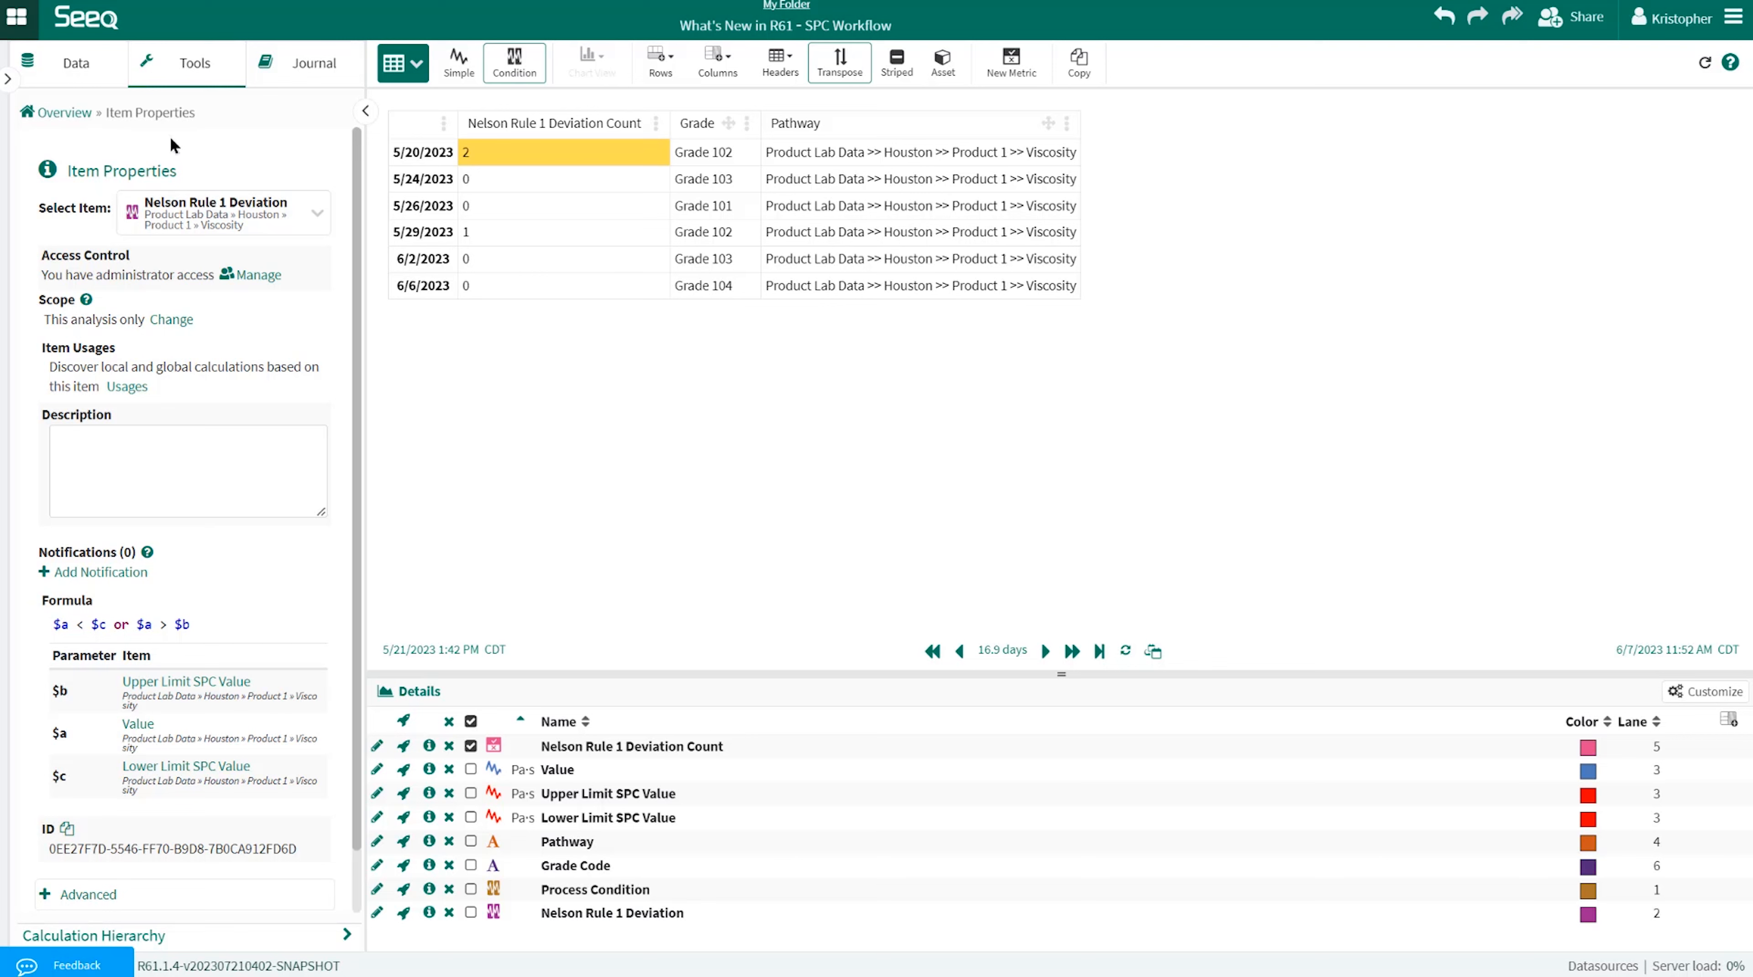
left_click(77, 65)
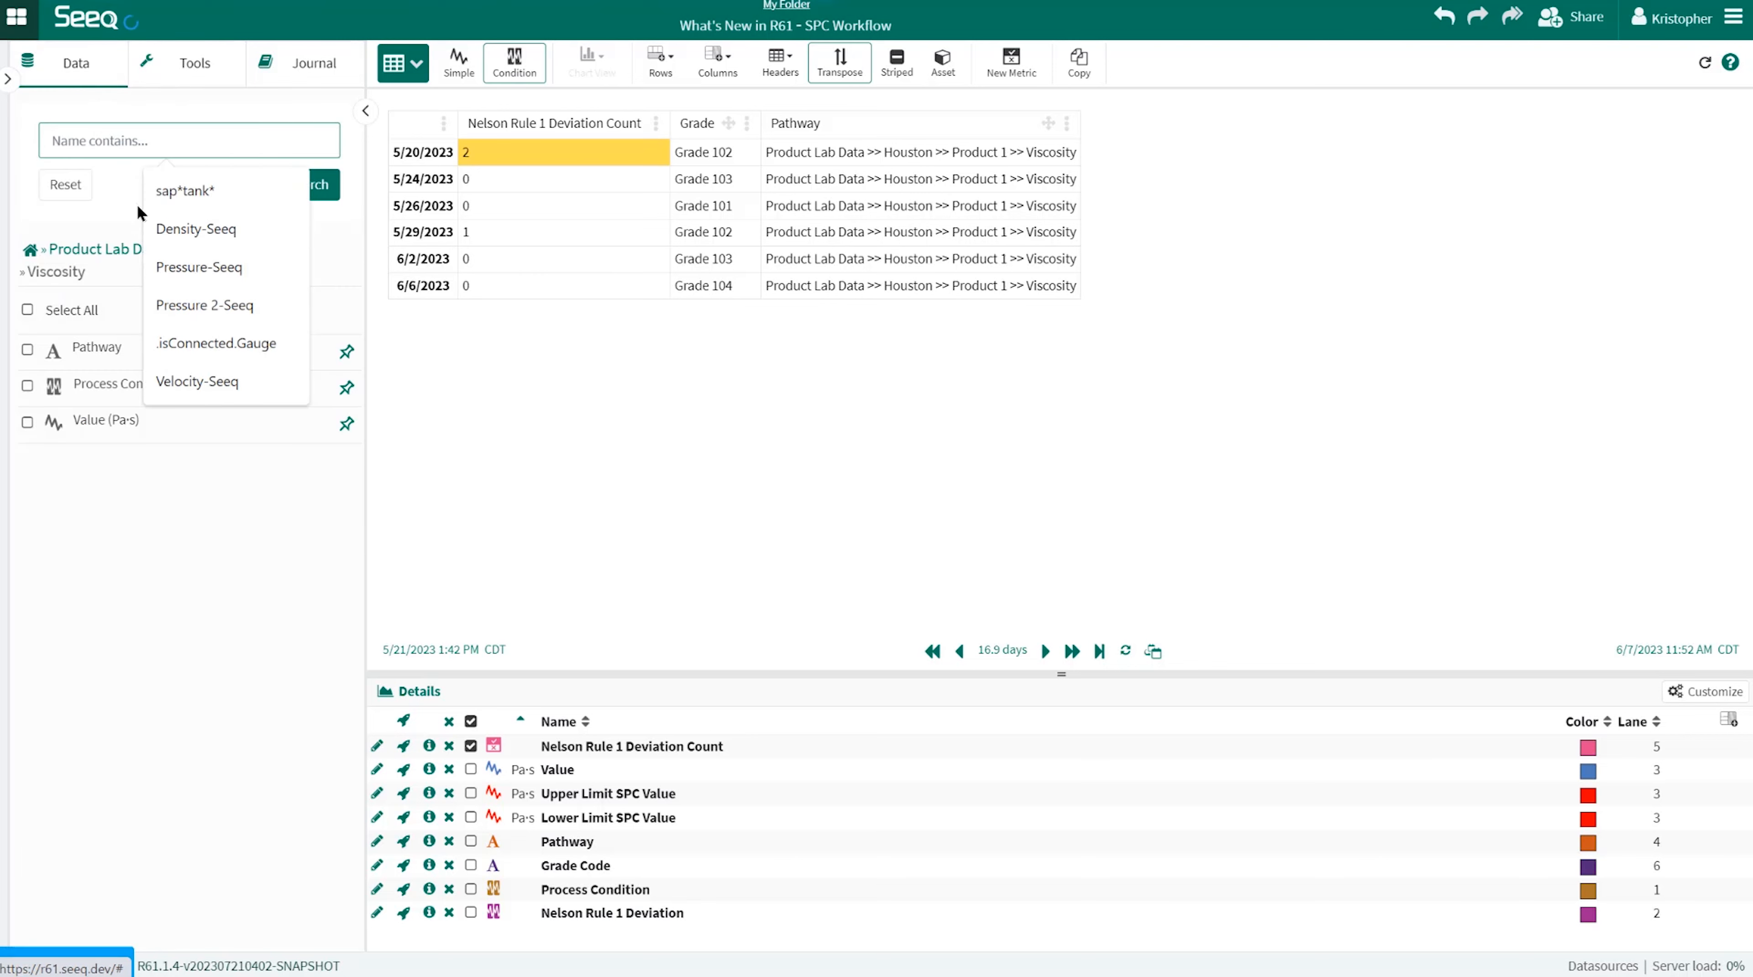
left_click(206, 541)
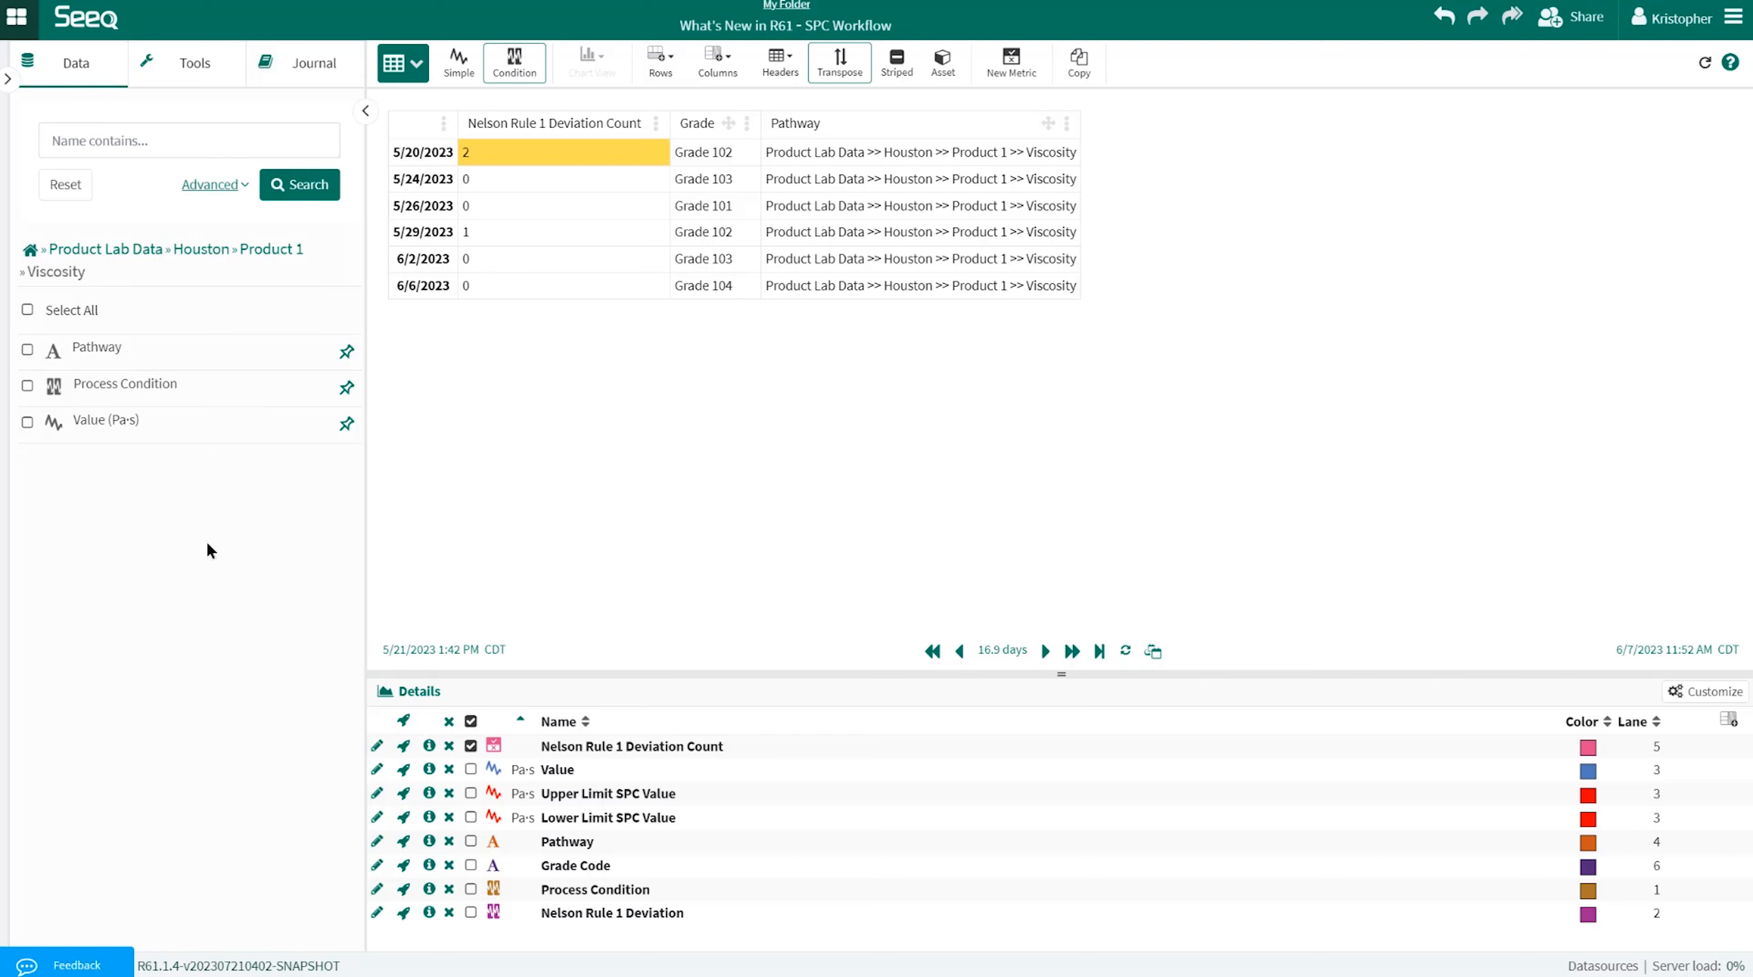
left_click(252, 250)
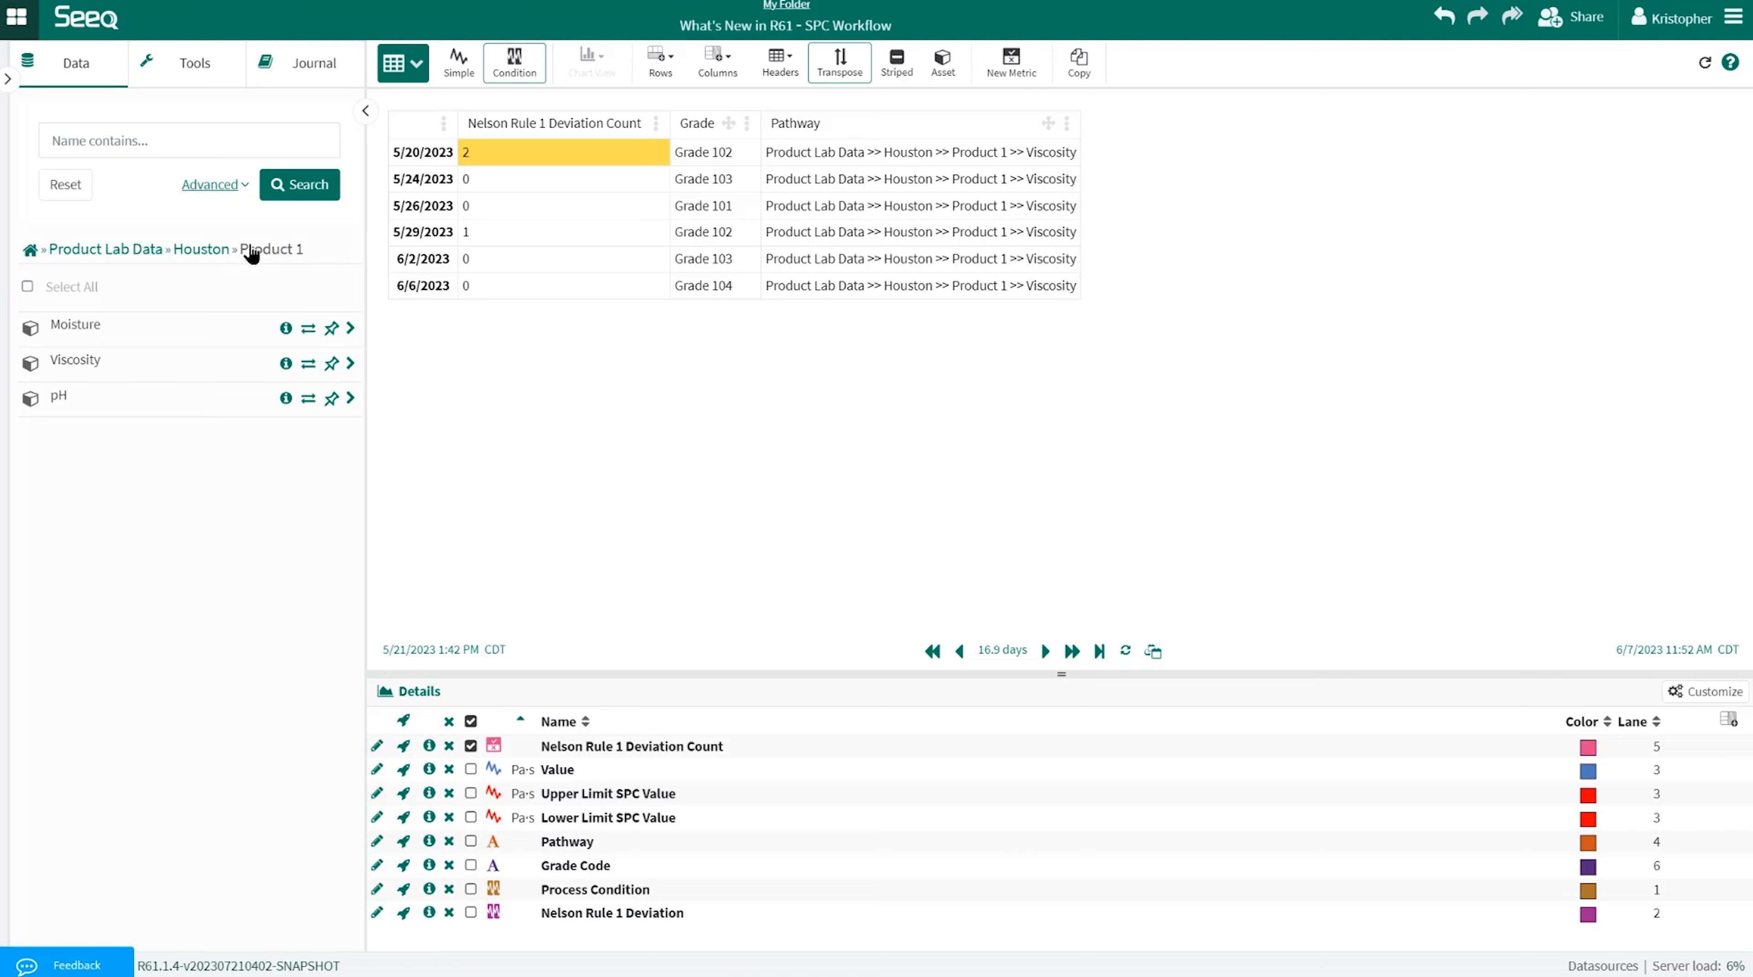
- Expand the deviation count table across the assets under Product Lab Data » Houston » Product 1
left_click(942, 74)
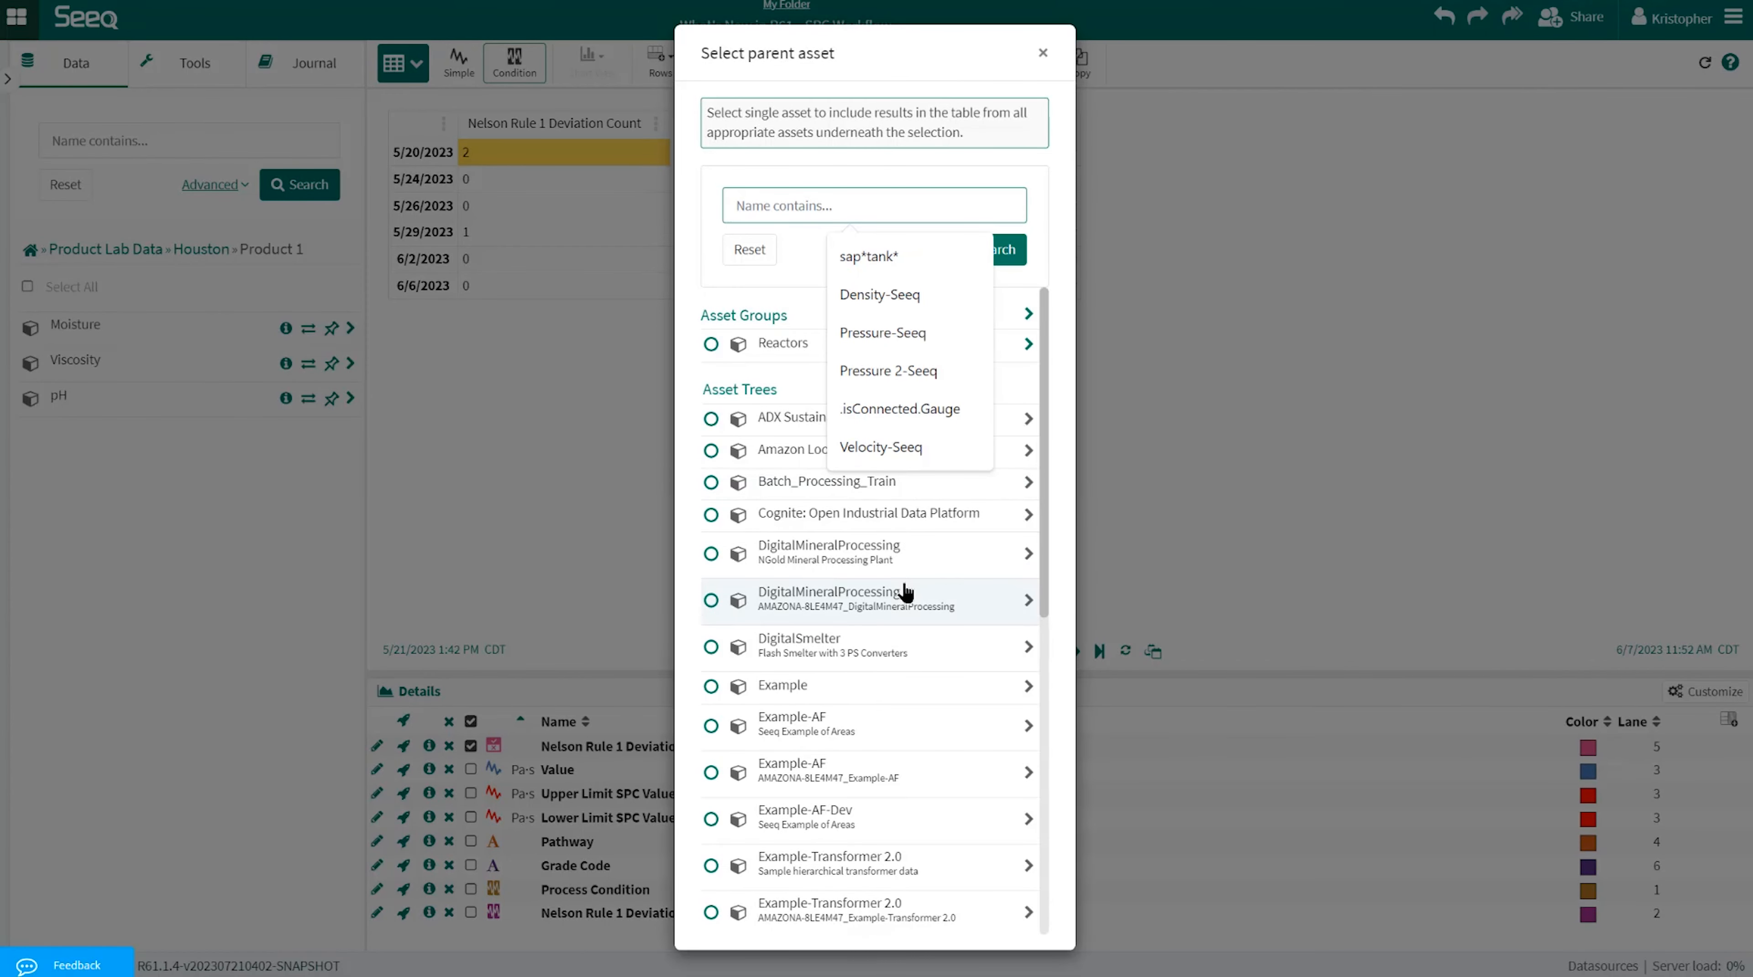
scroll(904, 593, "down", 1)
scroll(904, 593, "down", 7)
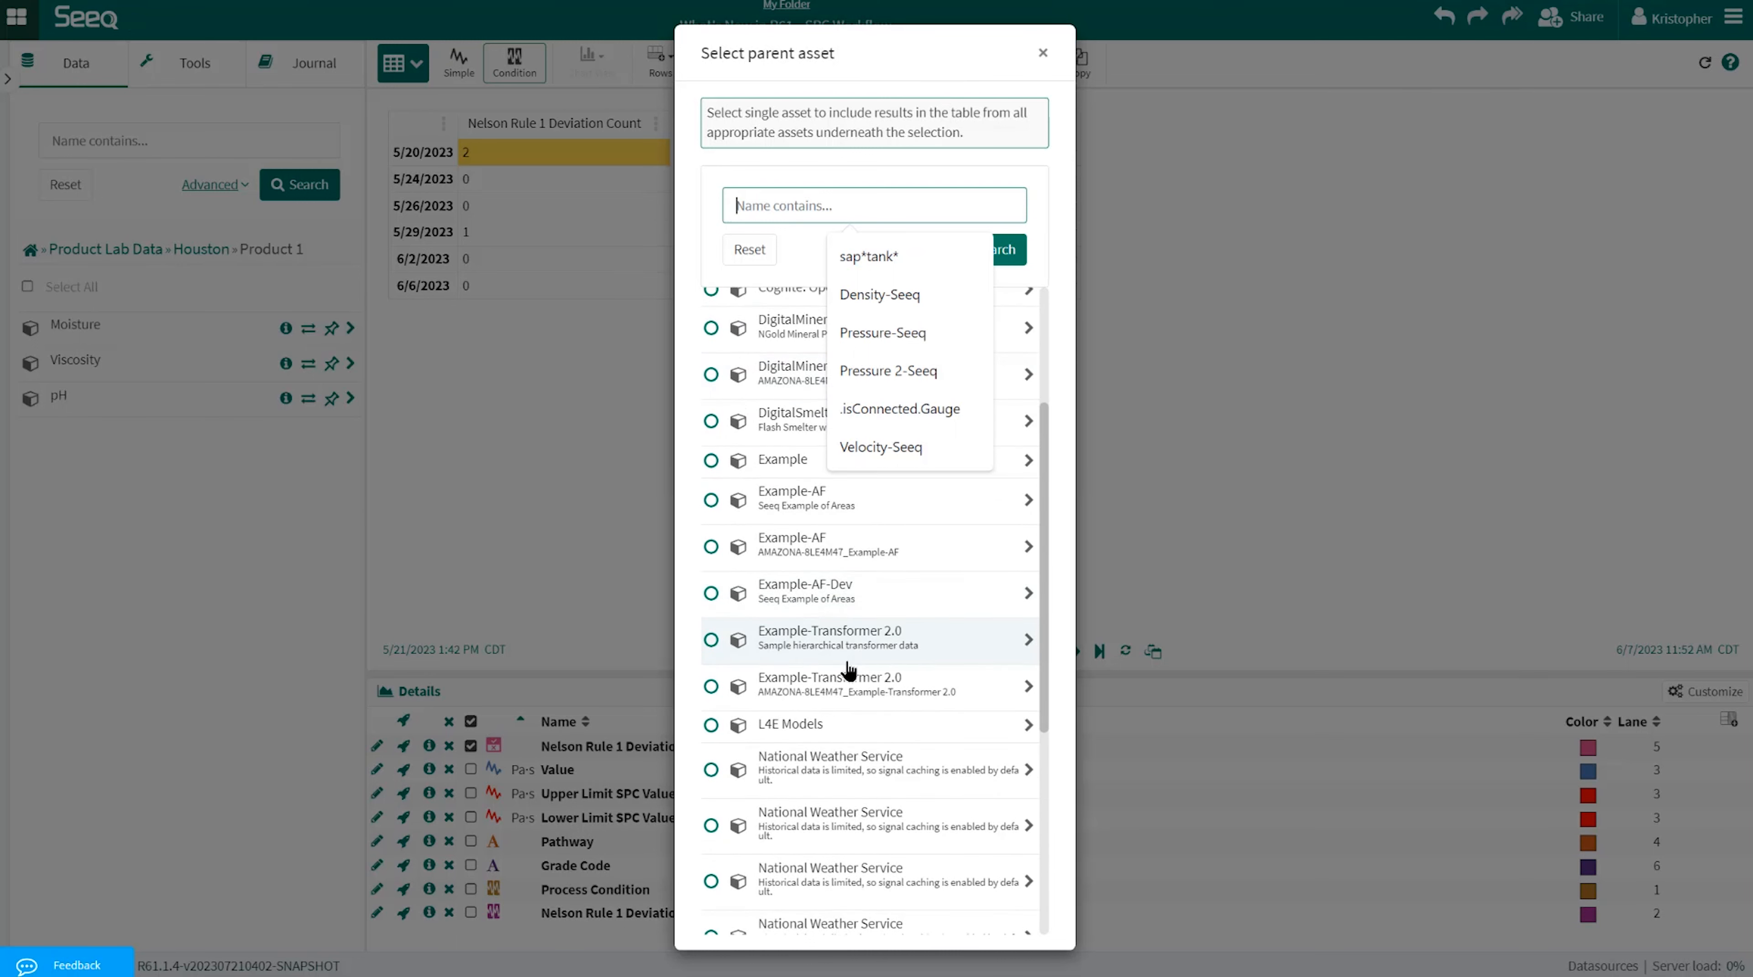
left_click(804, 788)
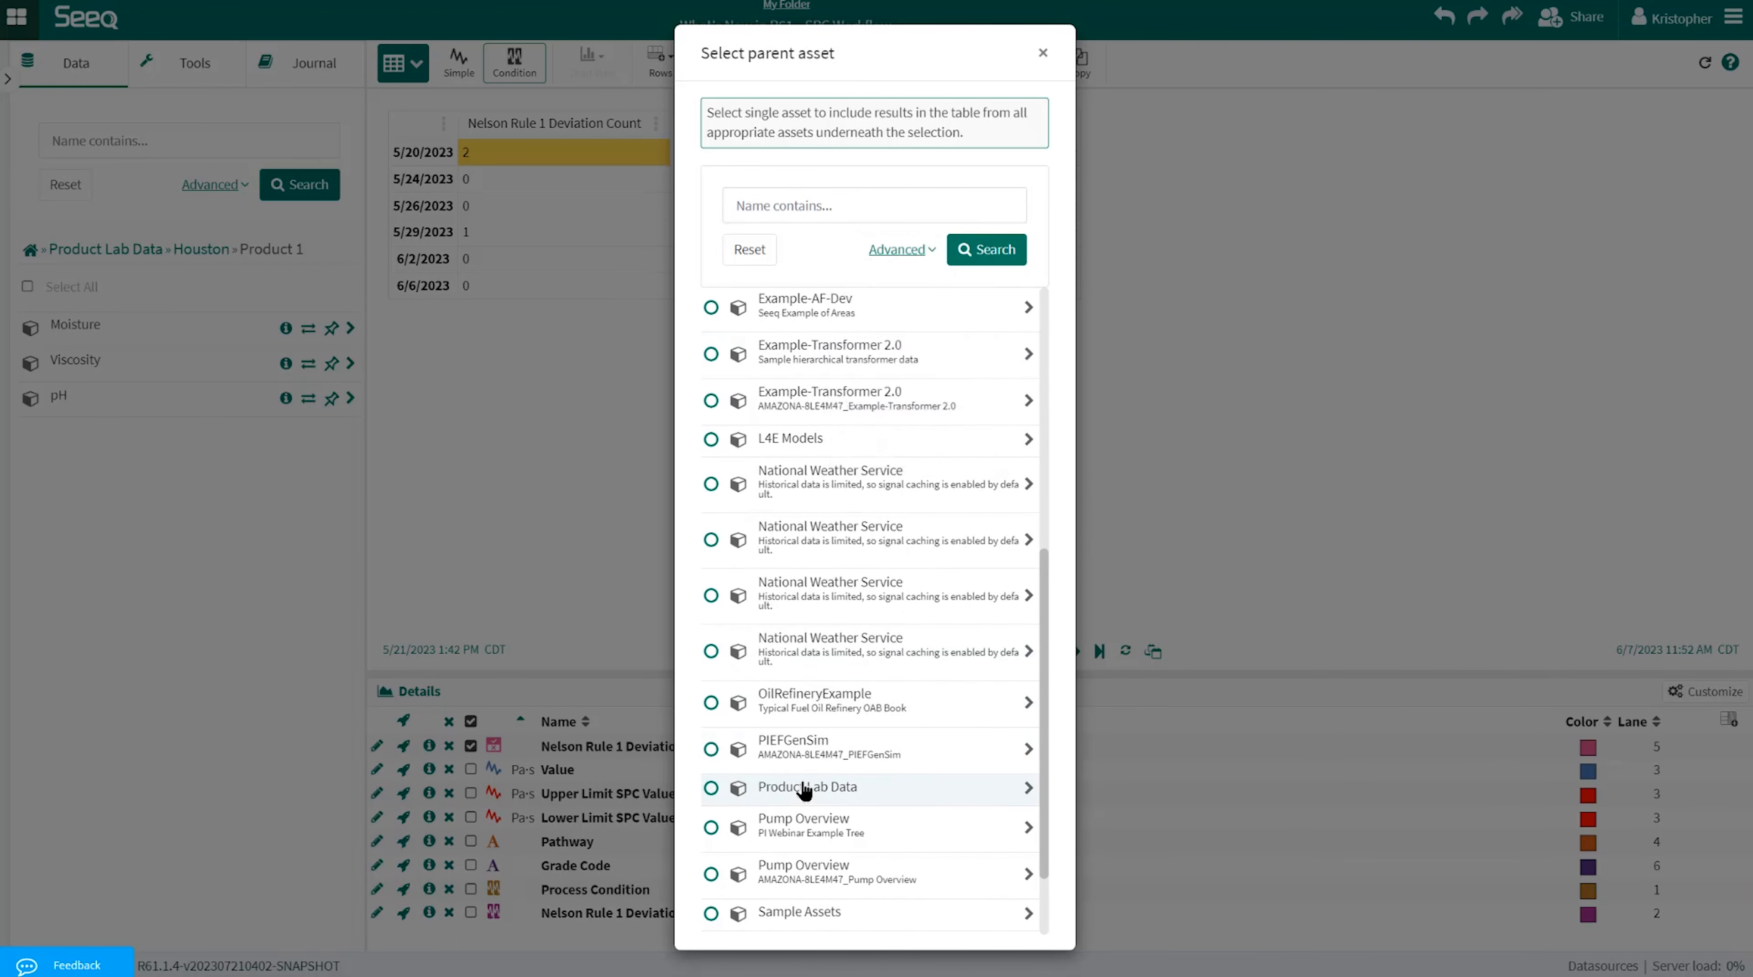
left_click(788, 379)
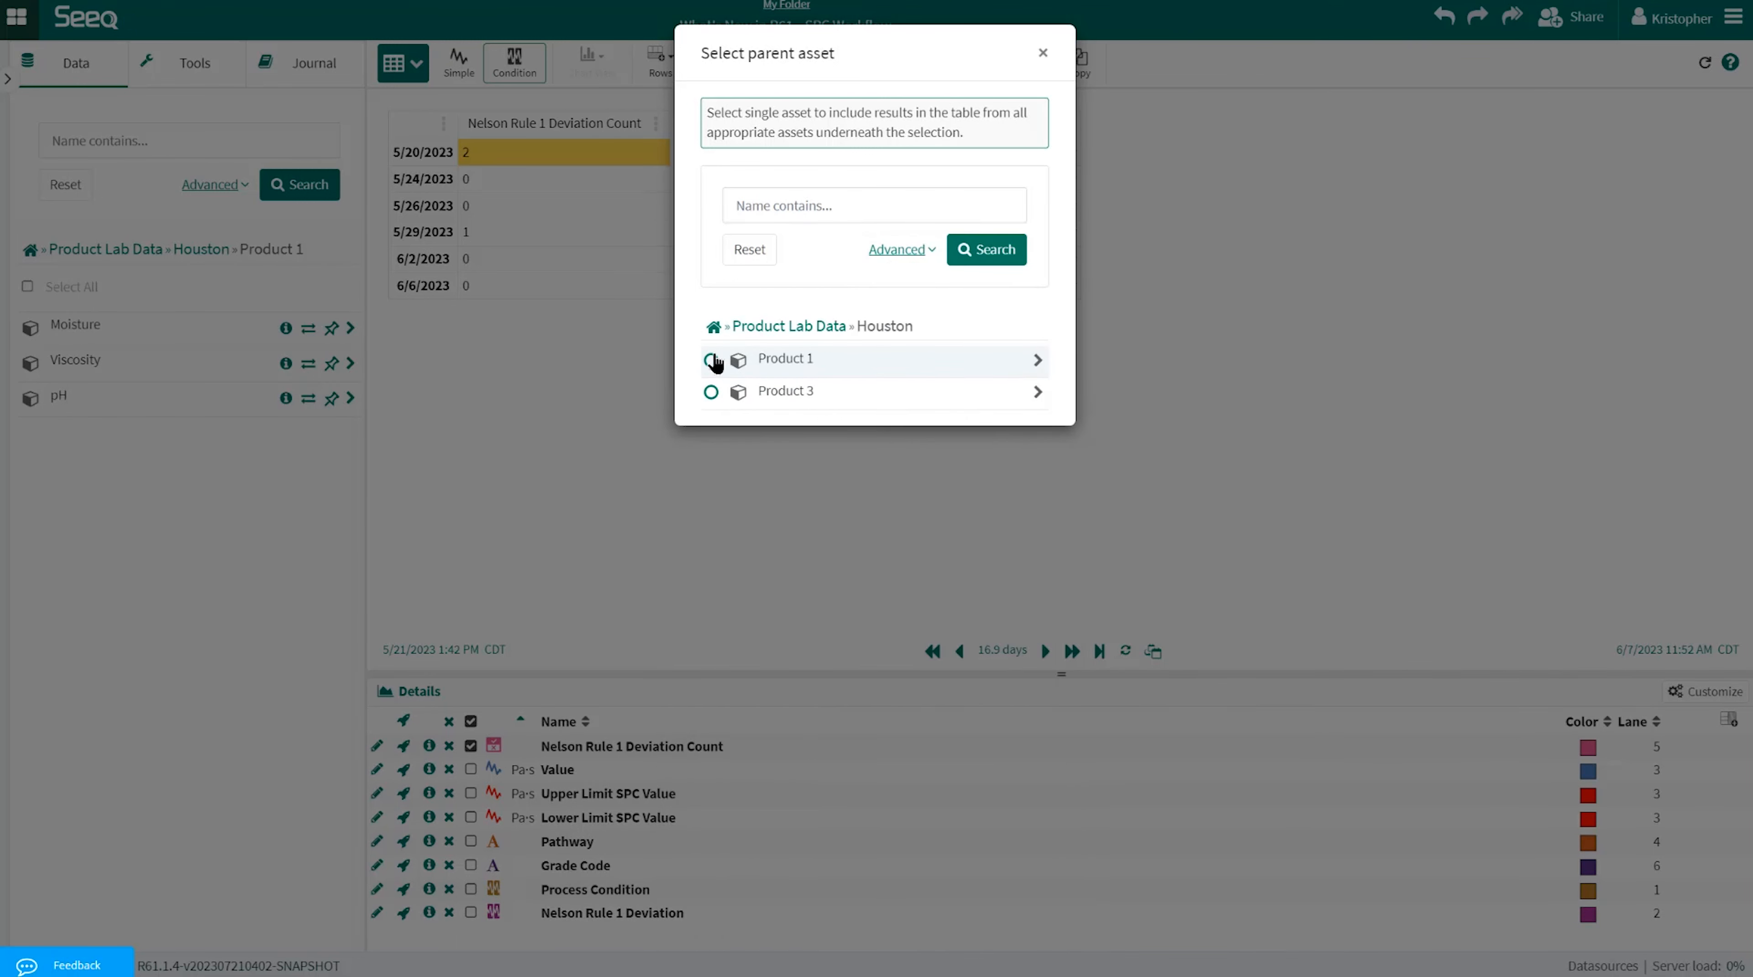
left_click(712, 359)
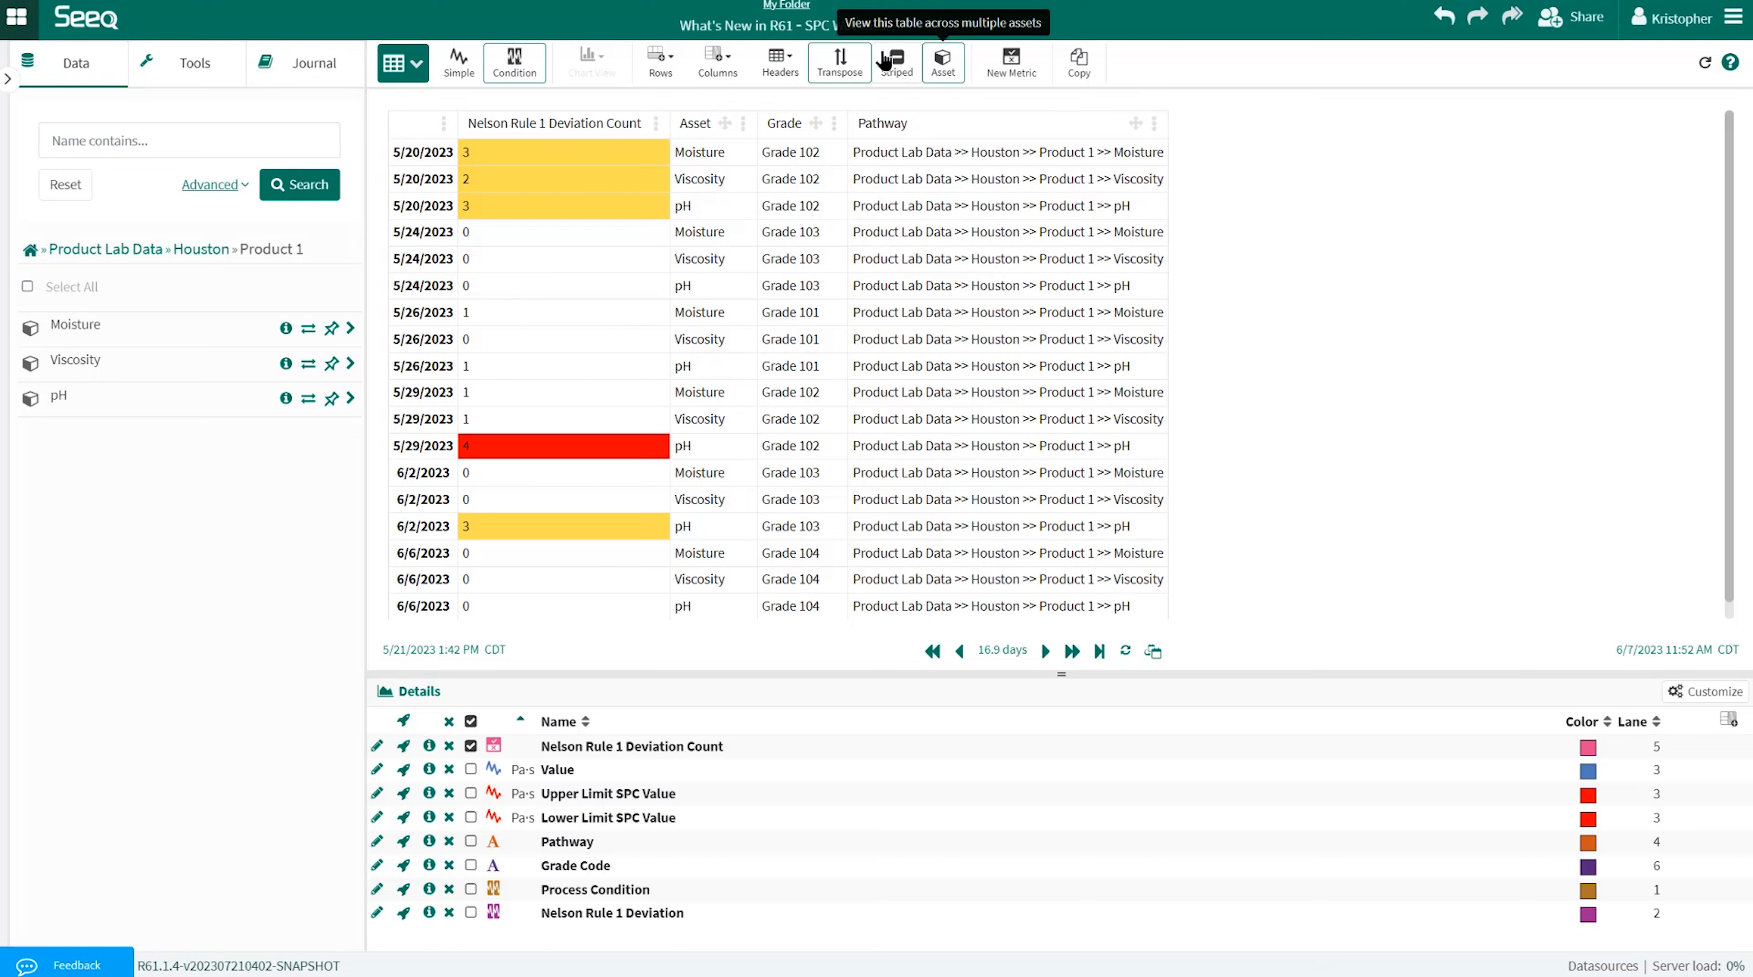
- Change the table's parent asset to the whole Product Lab Data tree and review the deviation counts across its assets
left_click(943, 69)
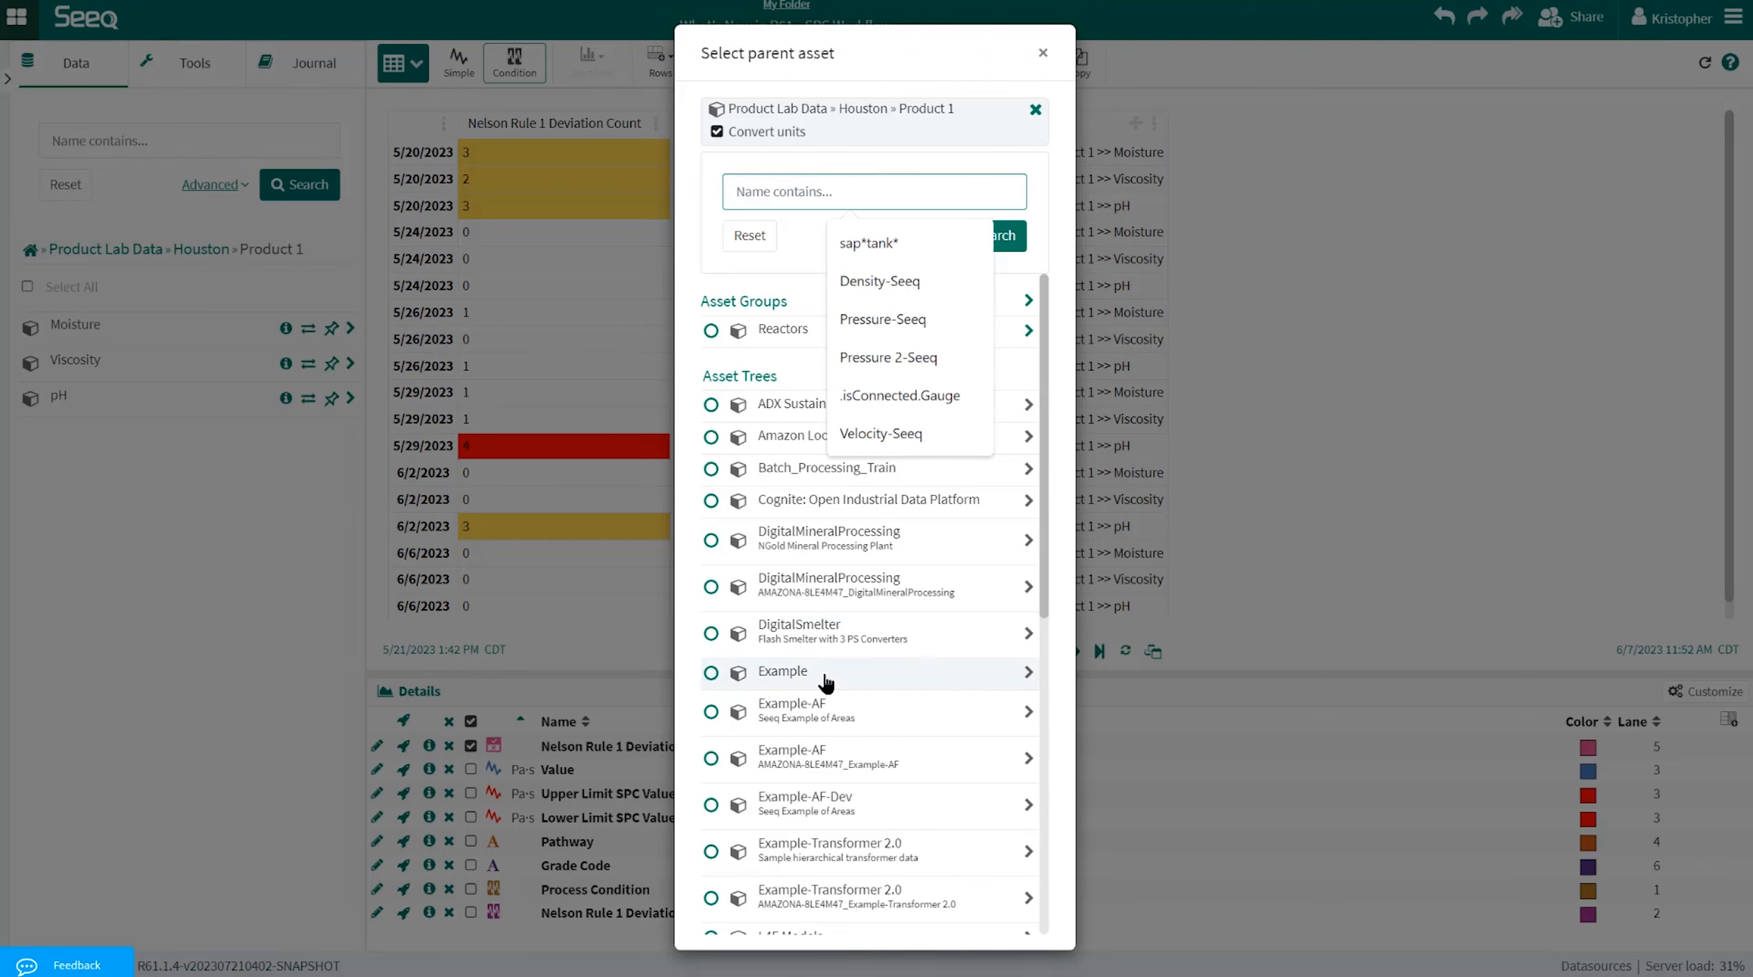
scroll(826, 682, "down", 3)
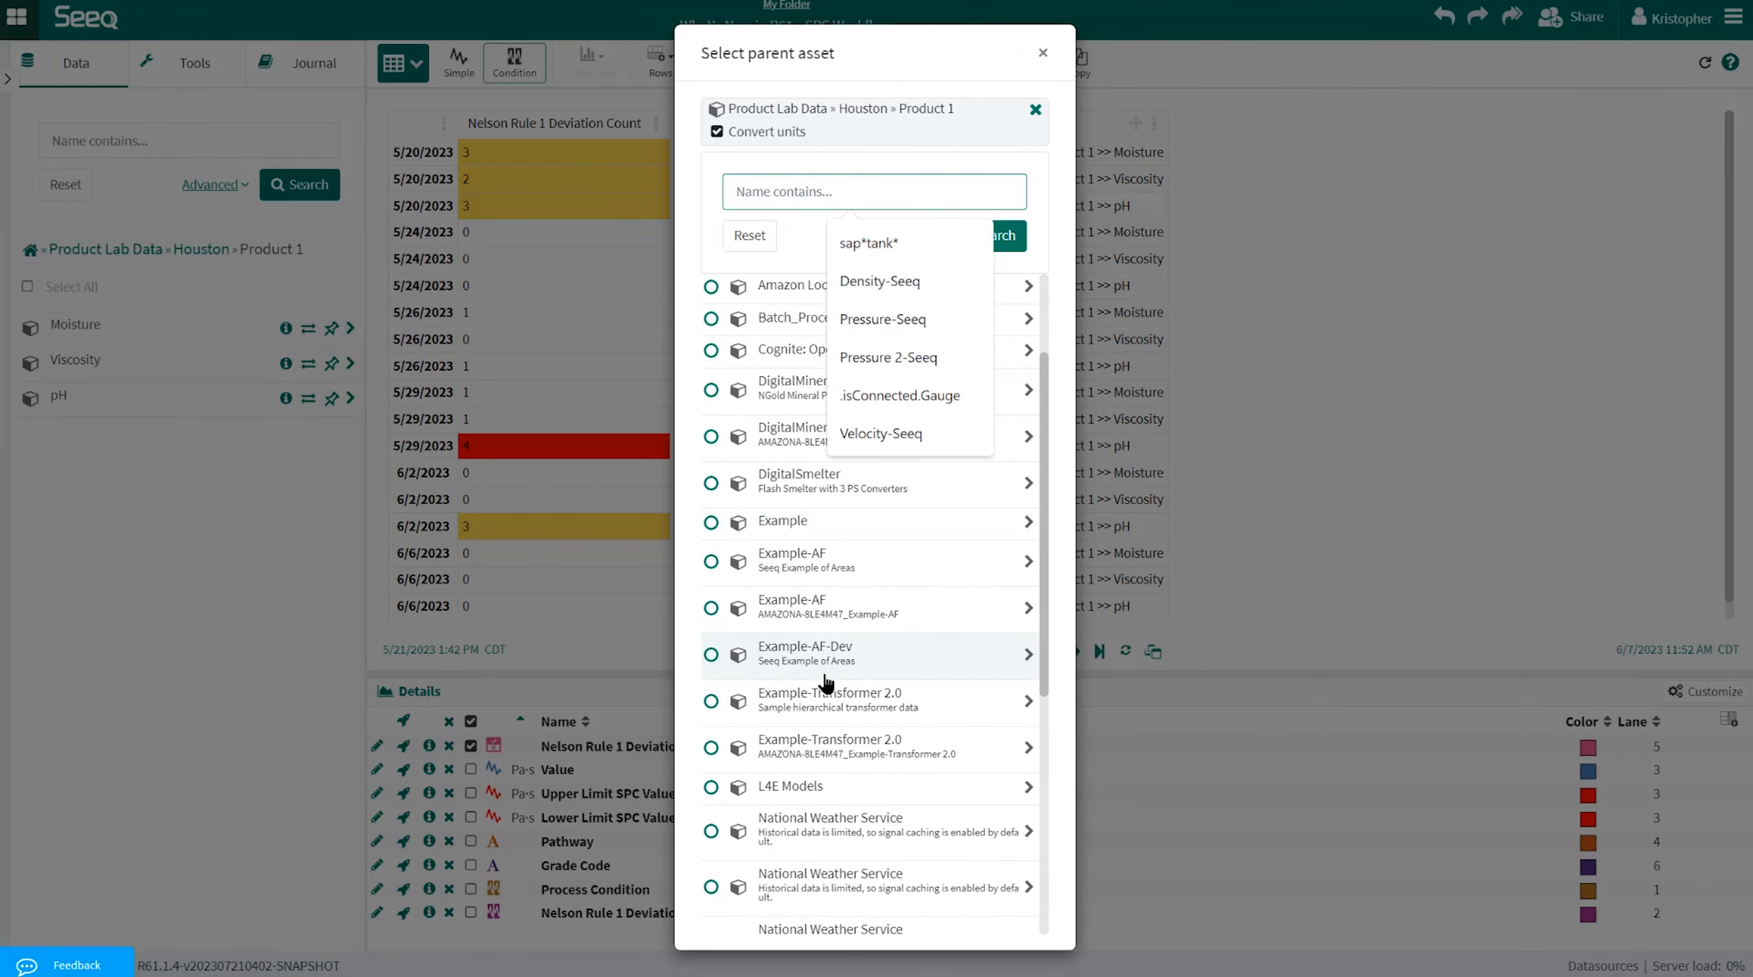
scroll(826, 682, "down", 5)
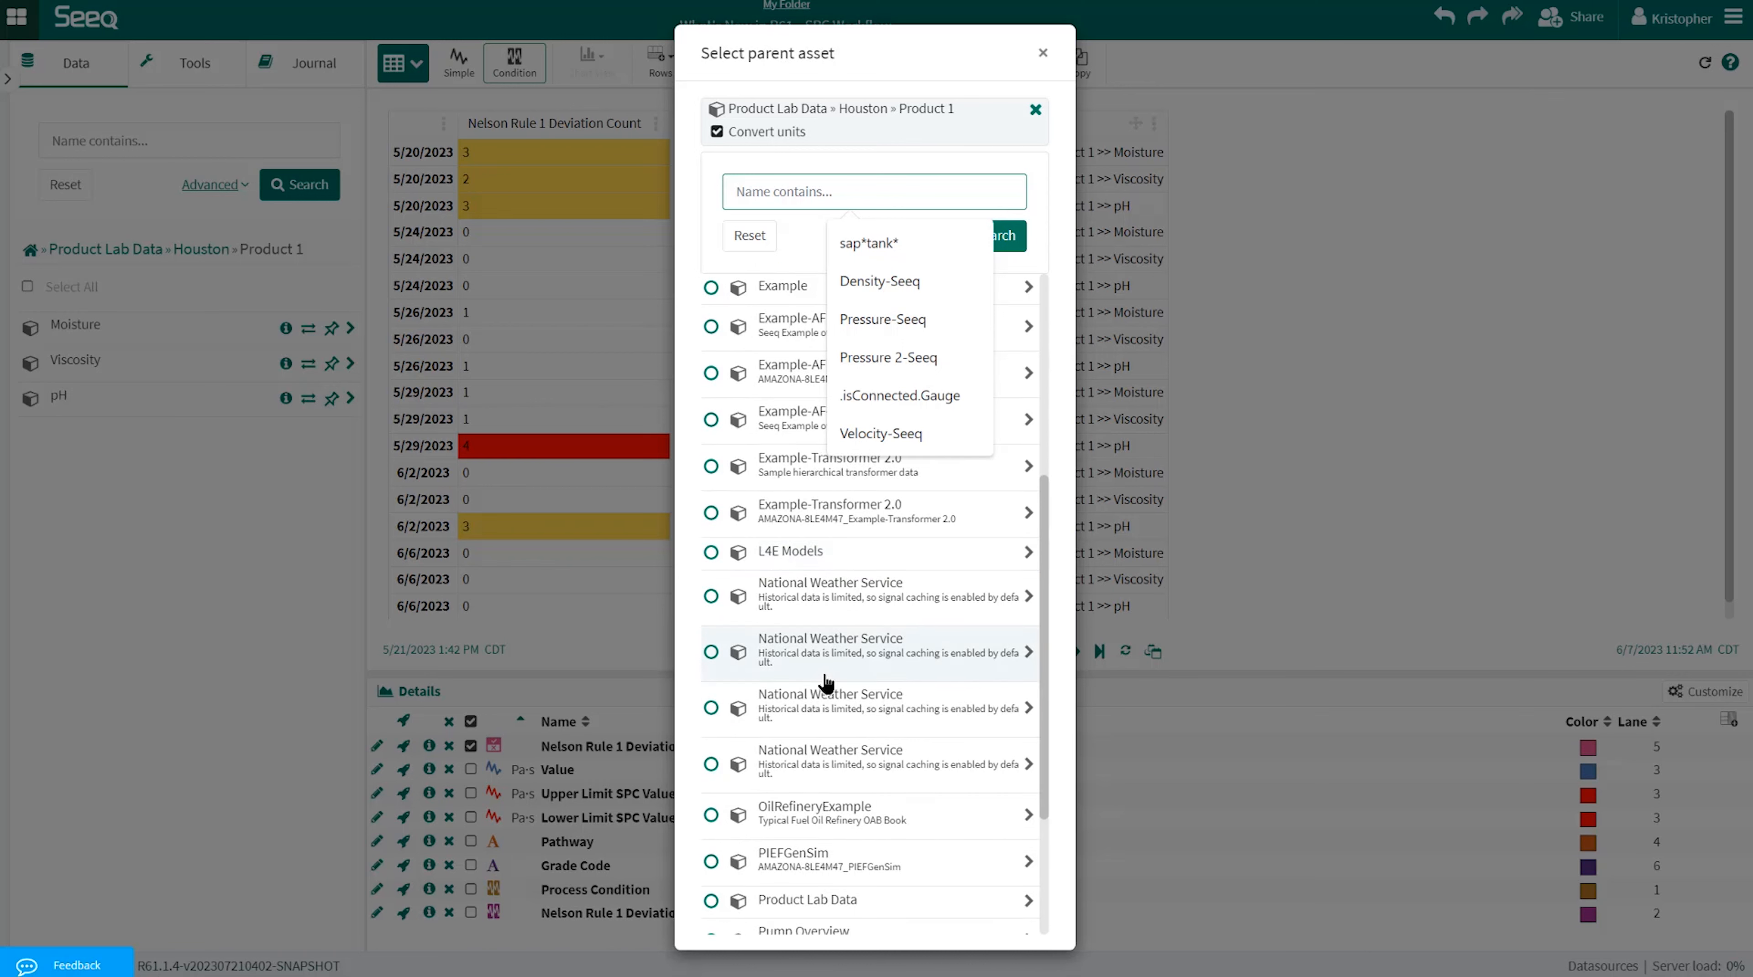
scroll(826, 682, "down", 3)
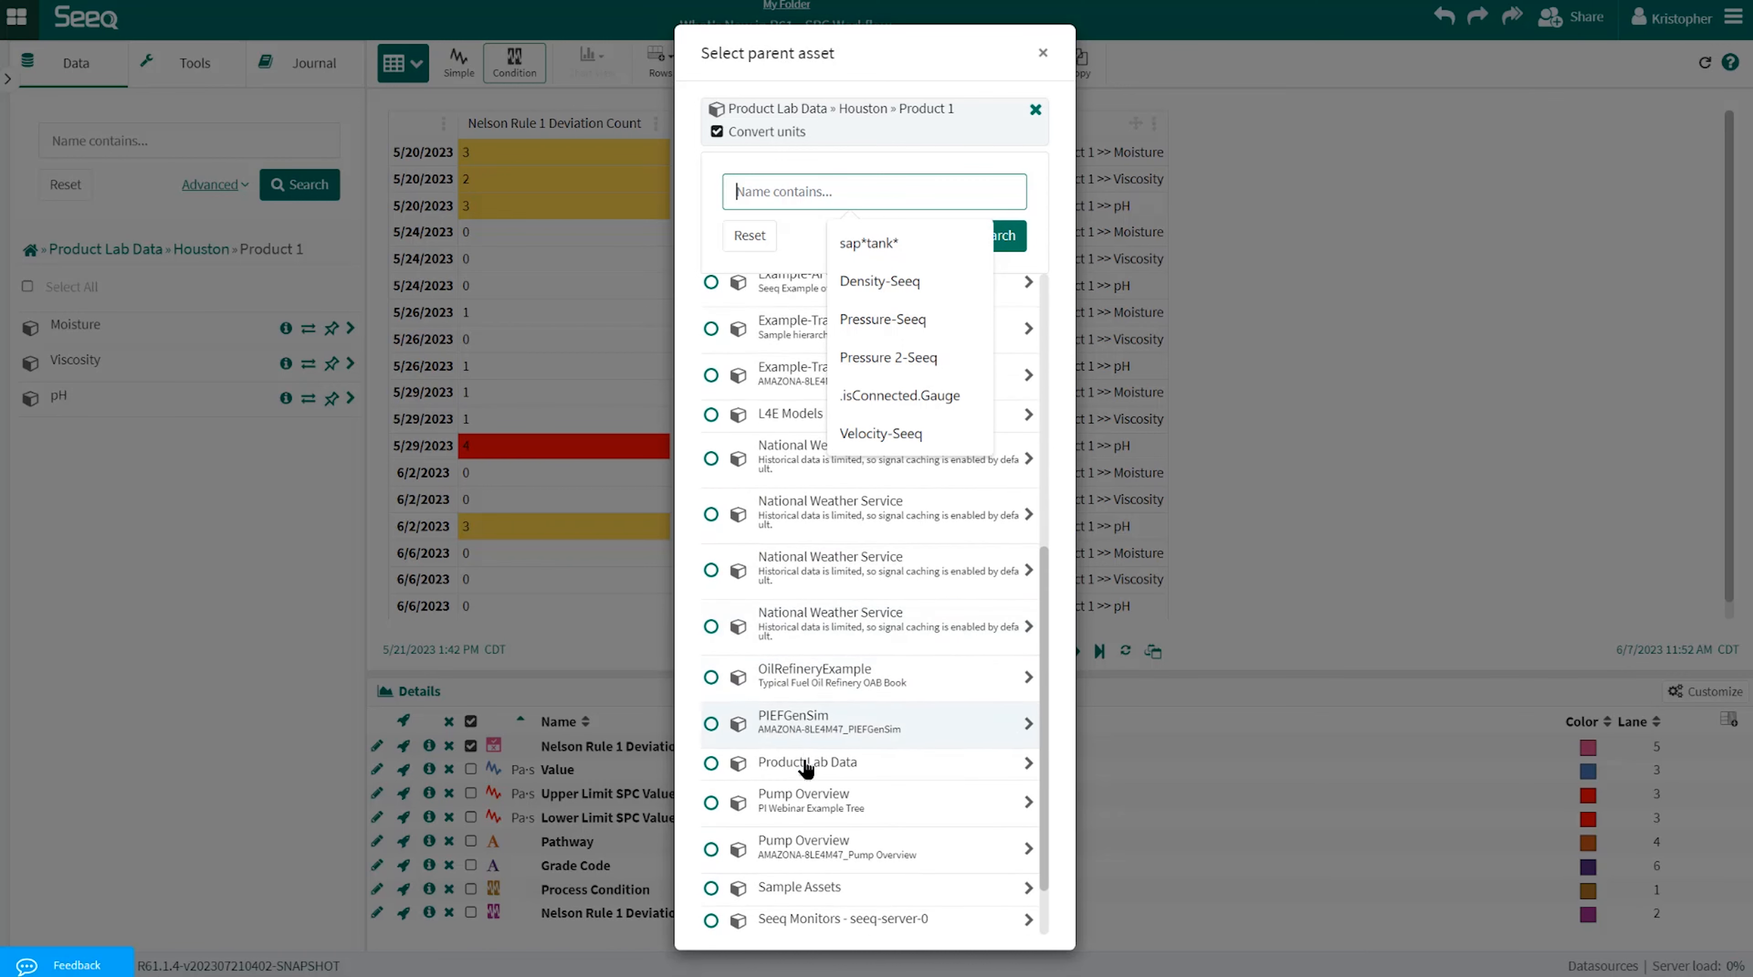
left_click(711, 763)
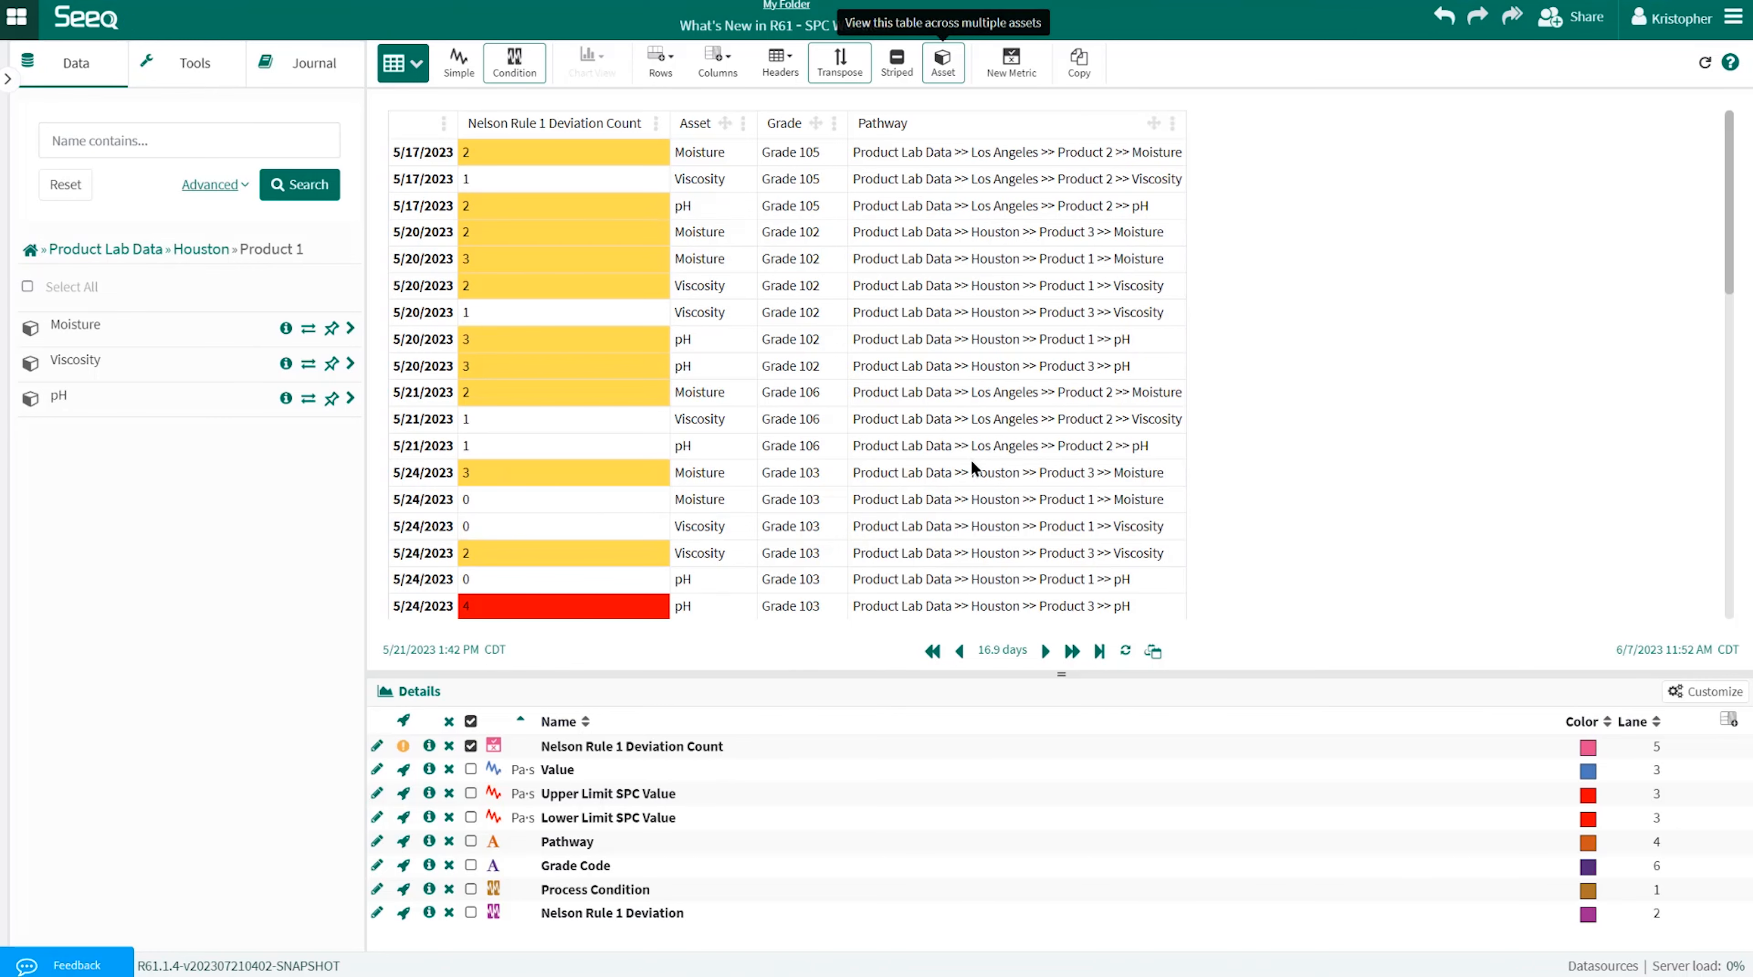
scroll(972, 464, "down", 3)
scroll(972, 465, "down", 2)
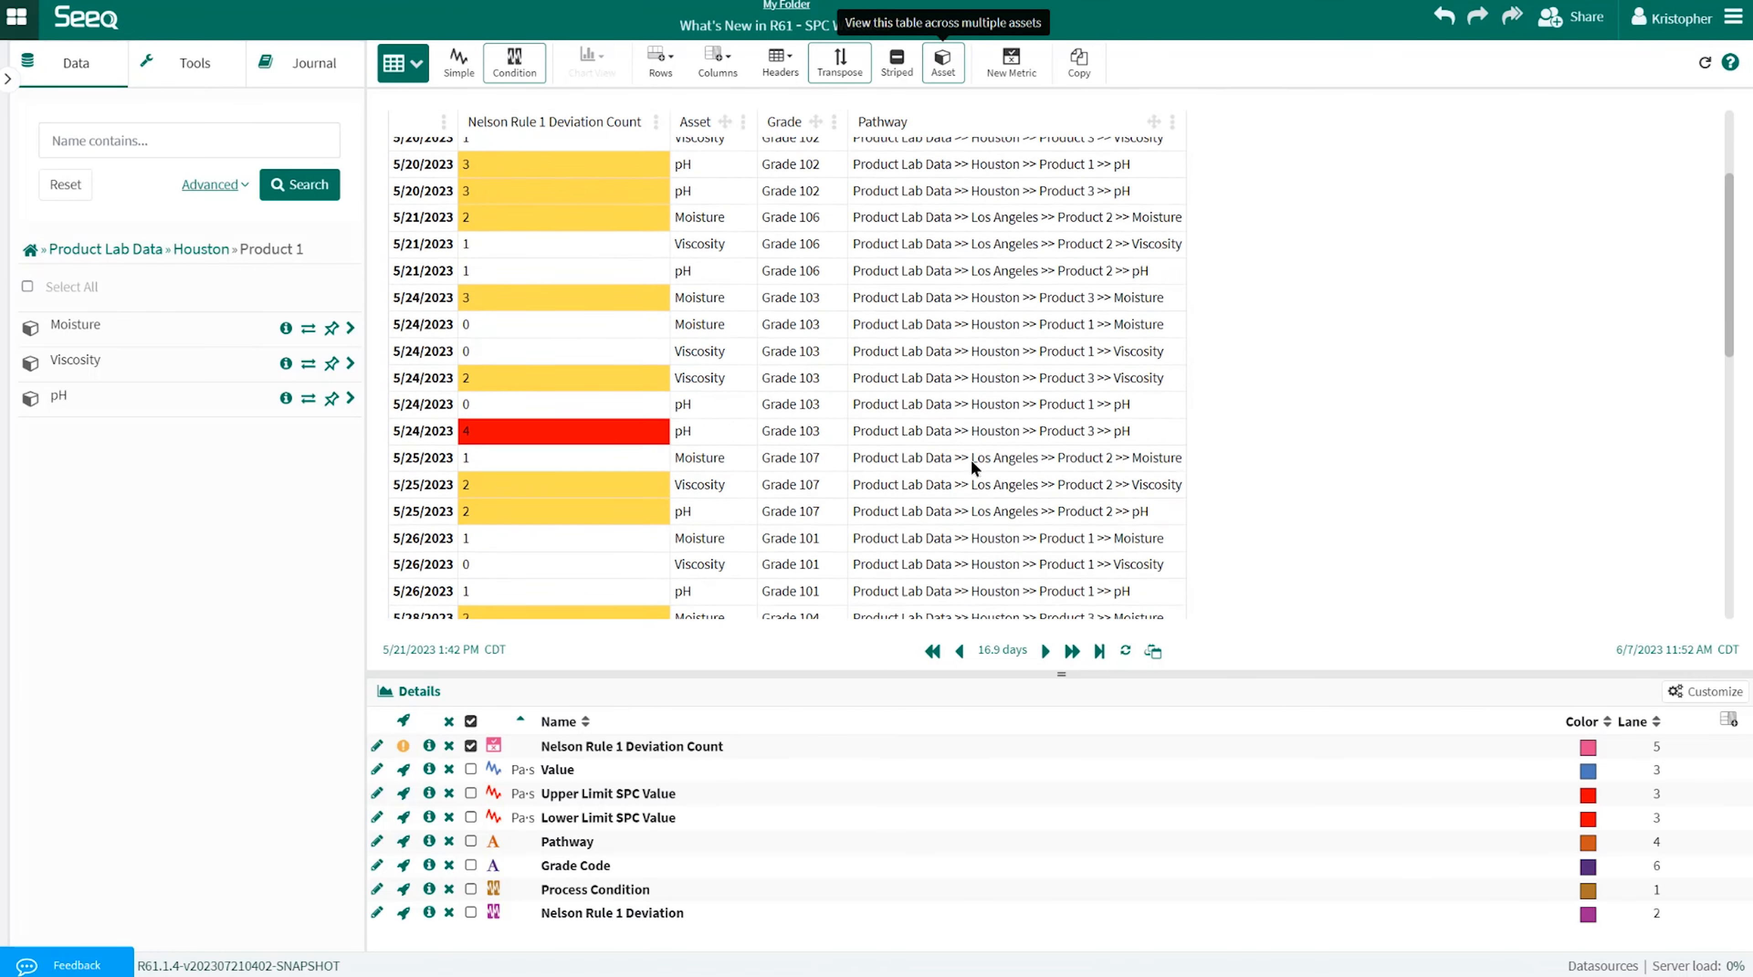